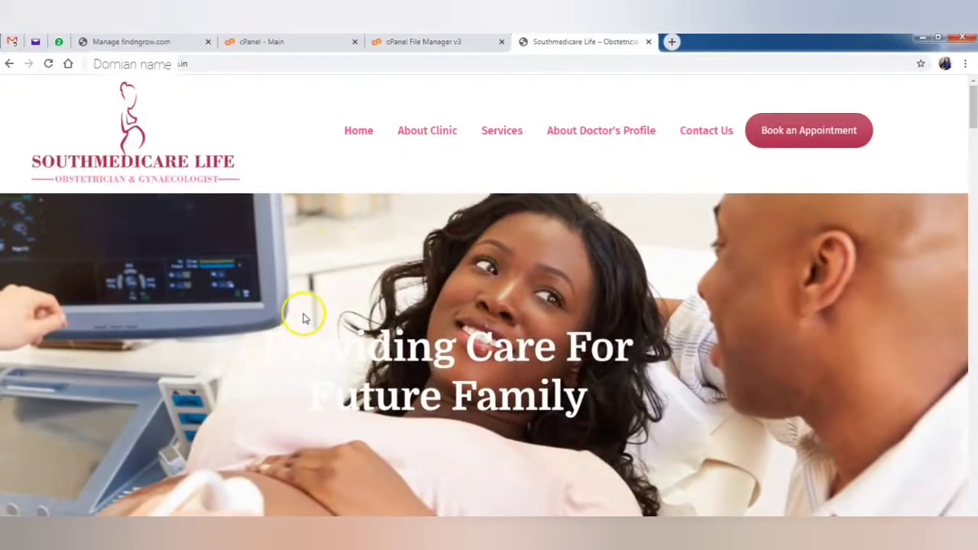
# Look over the Southmedicare Life homepage and open the site's /wp-admin address.
pyautogui.scroll(-3, 313, 356)
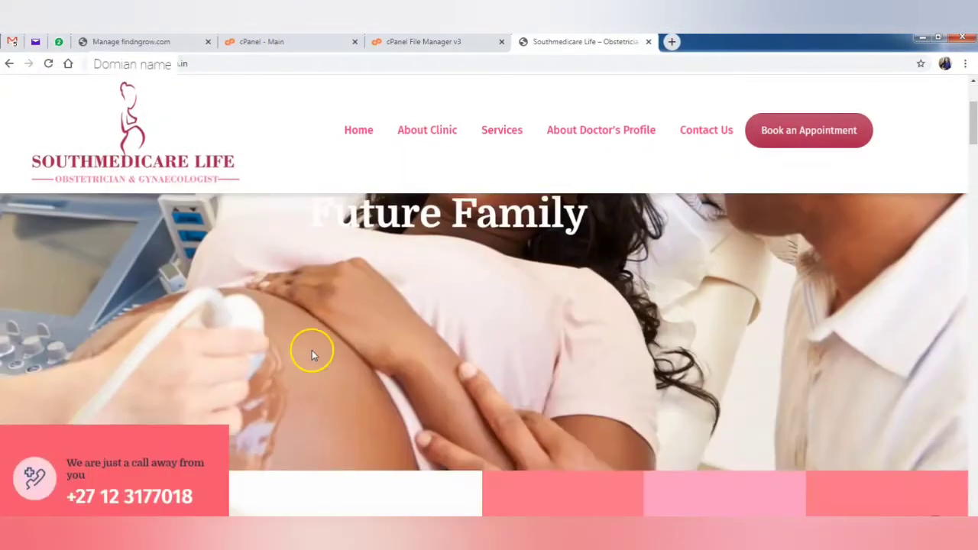
pyautogui.scroll(2, 217, 90)
pyautogui.click(206, 62)
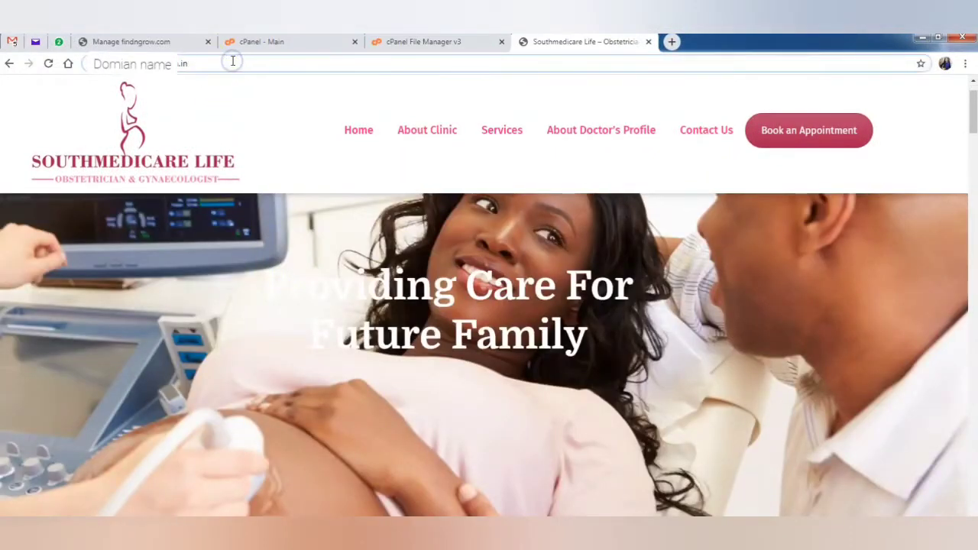
pyautogui.write('/wp')
pyautogui.press('Return')
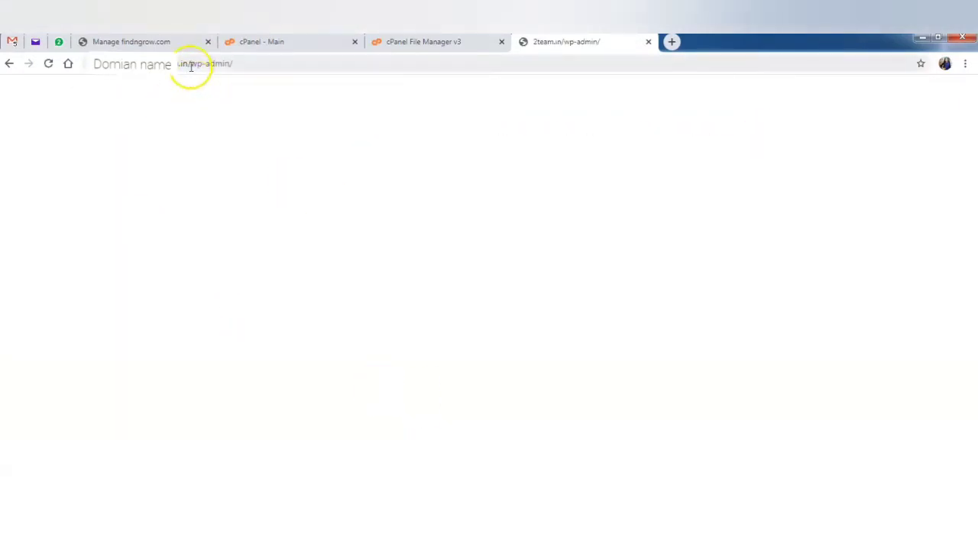
# Remove wp-admin from the address and reload the site's homepage.
pyautogui.moveTo(191, 65); pyautogui.dragTo(368, 82)
pyautogui.press('BackSpace')
pyautogui.press('Return')
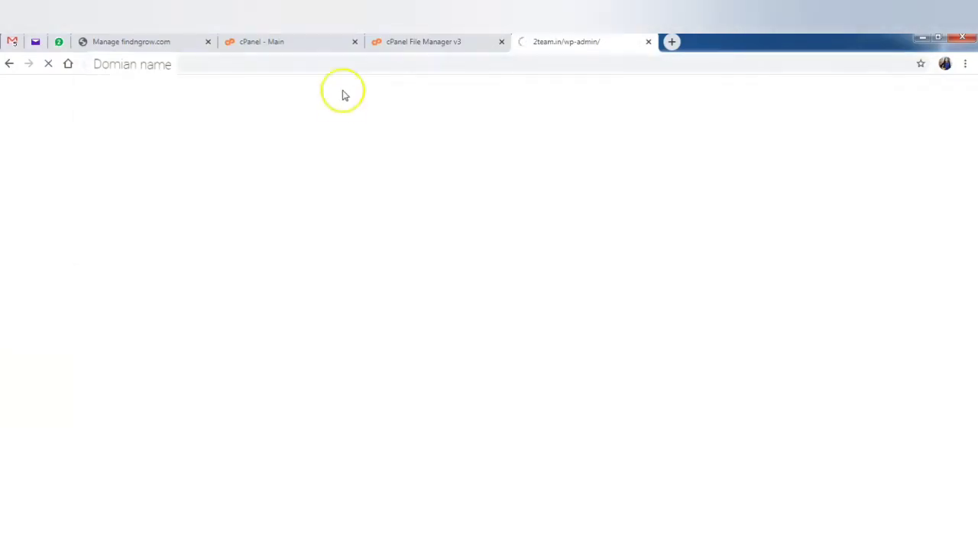
# Switch to cPanel, open a new File Manager session and close the old File Manager tab.
pyautogui.click(278, 42)
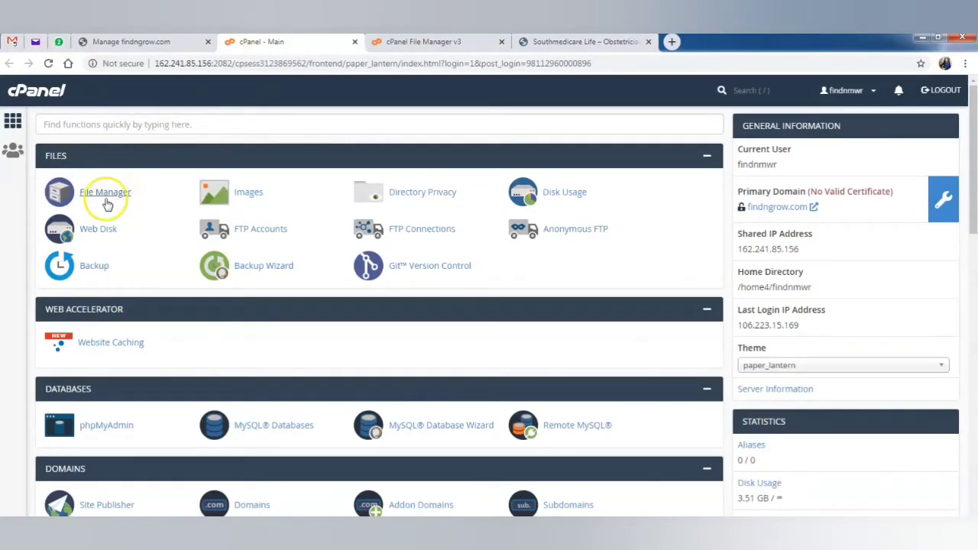
pyautogui.click(103, 196)
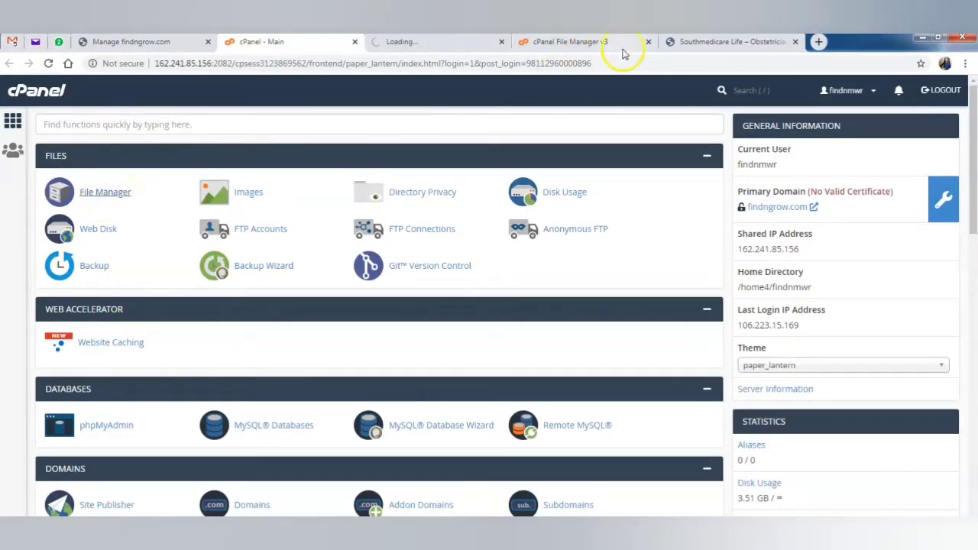
pyautogui.click(646, 42)
pyautogui.click(463, 44)
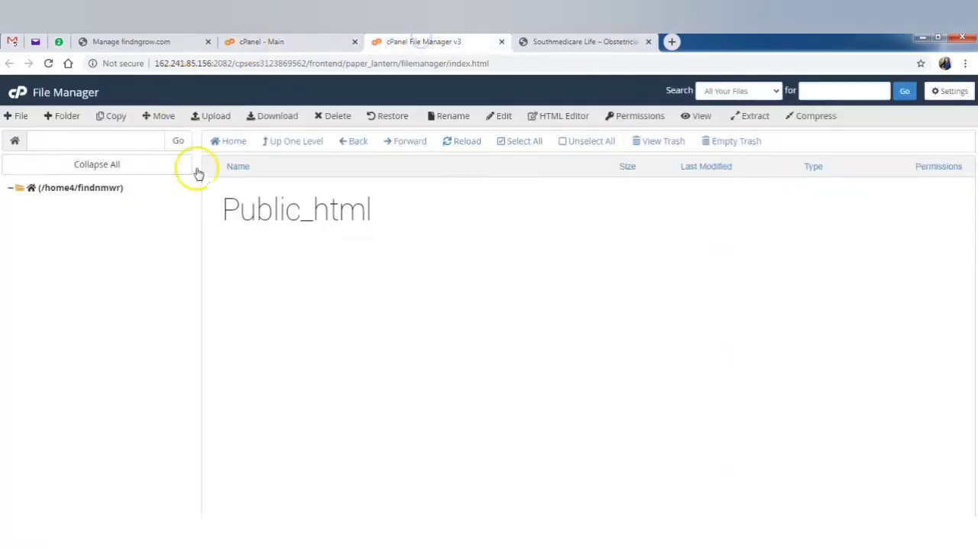
# Open the 2team.in/wp-content/plugins folder in File Manager.
pyautogui.doubleClick(206, 186)
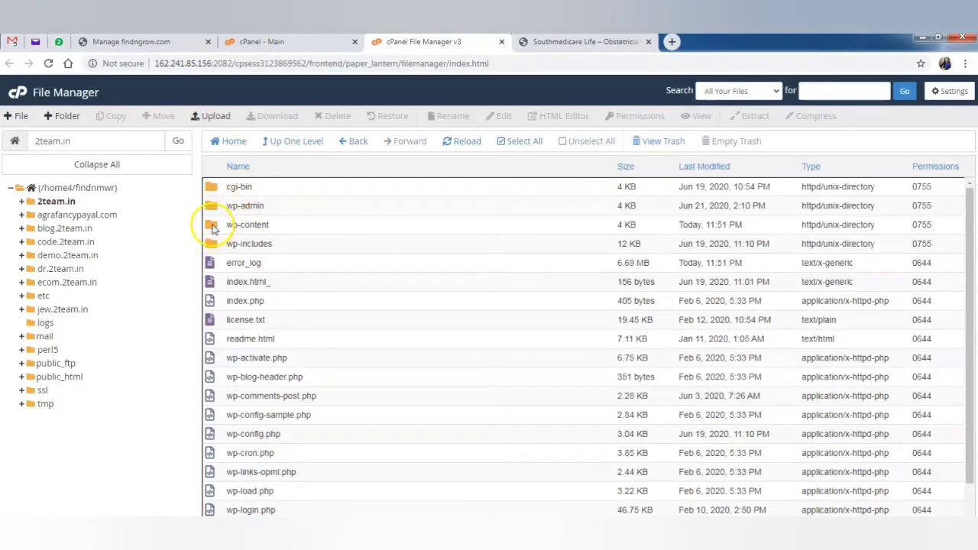
pyautogui.doubleClick(213, 226)
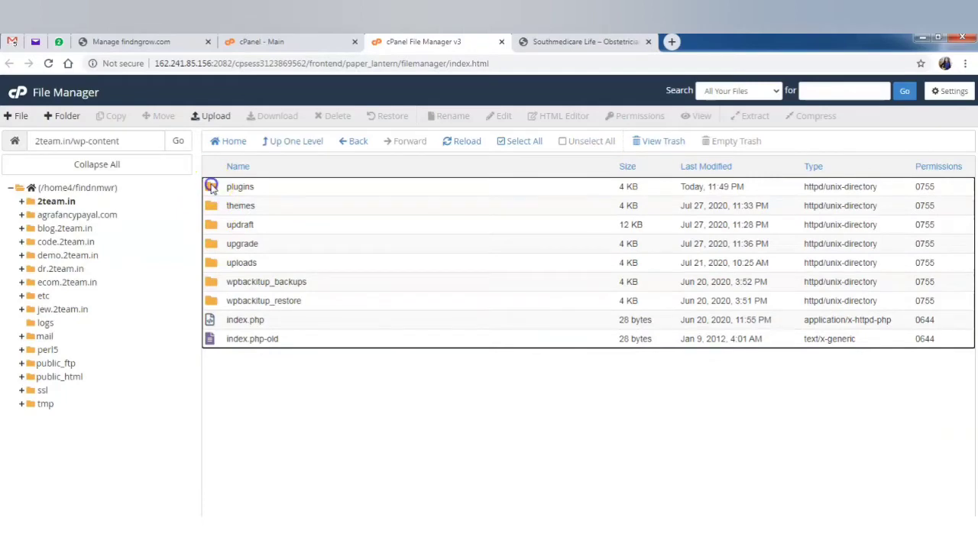
pyautogui.doubleClick(211, 186)
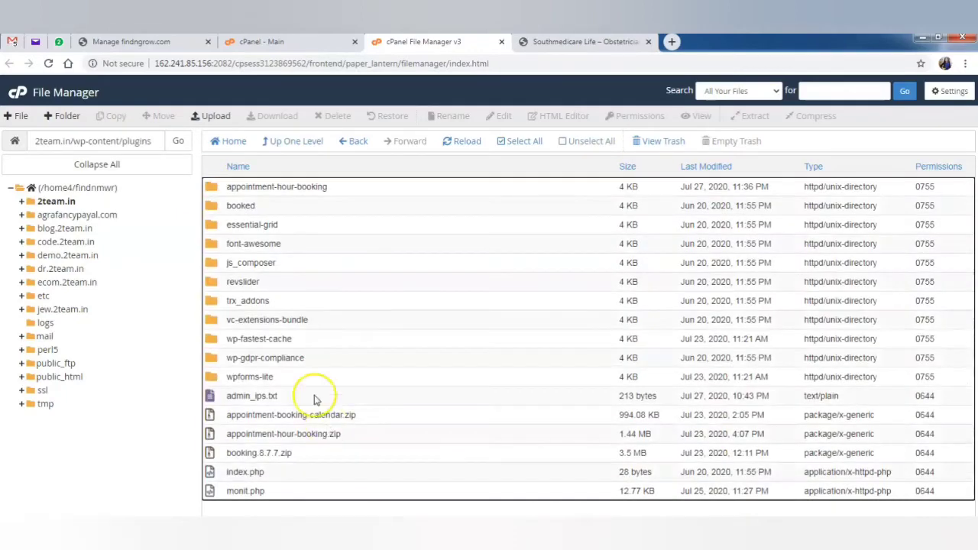
# Rename the appointment-hour-booking plugin folder to appointment-hour-booking1.
pyautogui.rightClick(317, 185)
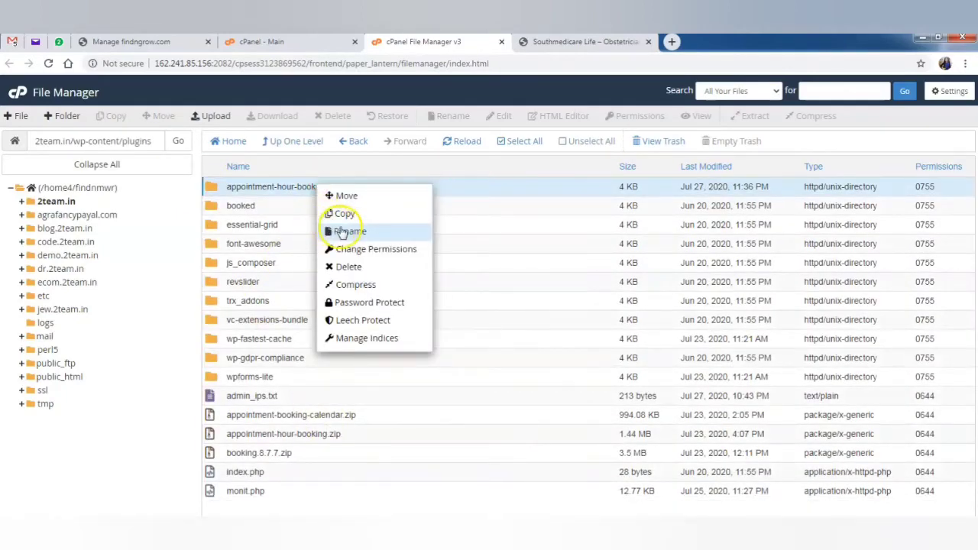
pyautogui.click(345, 231)
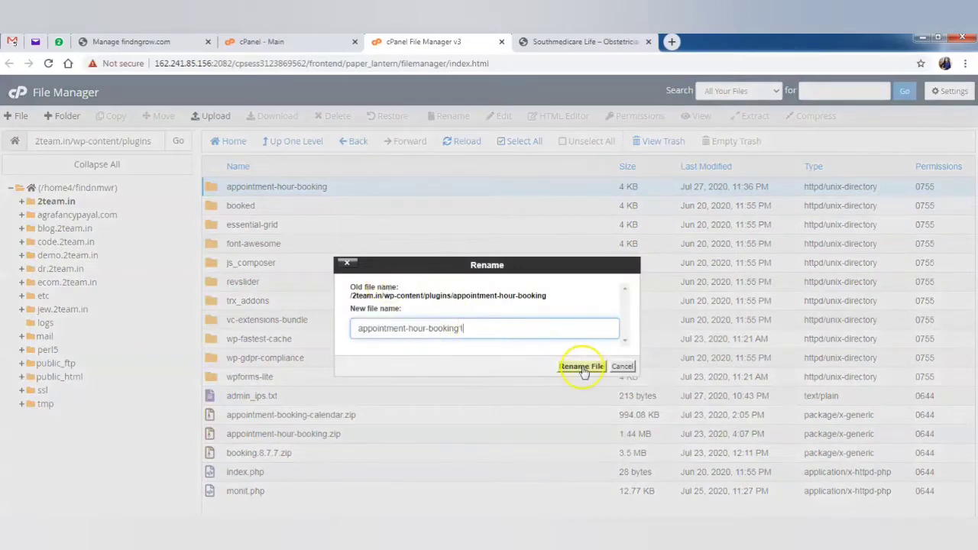
pyautogui.click(581, 368)
# Rename the booked plugin folder to booked1 and go back up to the wp-content folder.
pyautogui.rightClick(241, 206)
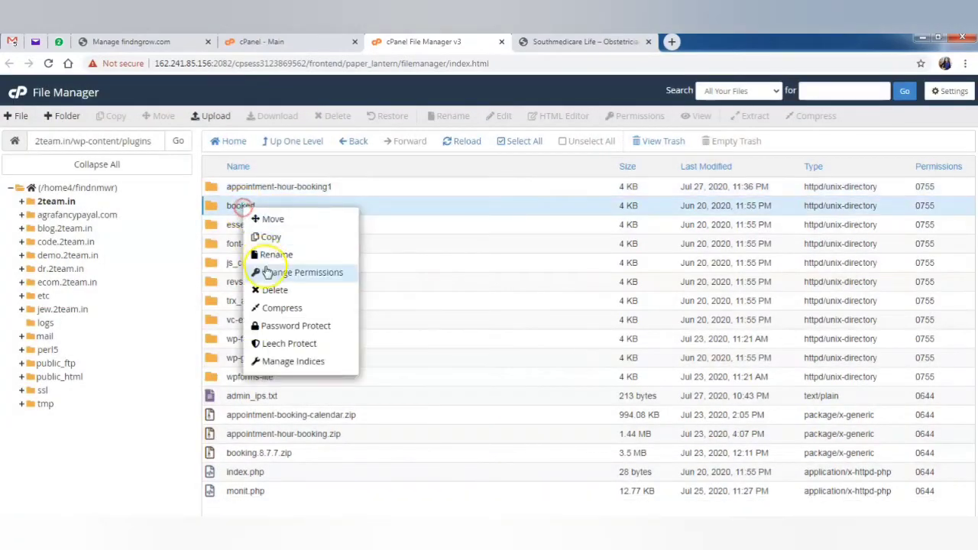
pyautogui.click(268, 254)
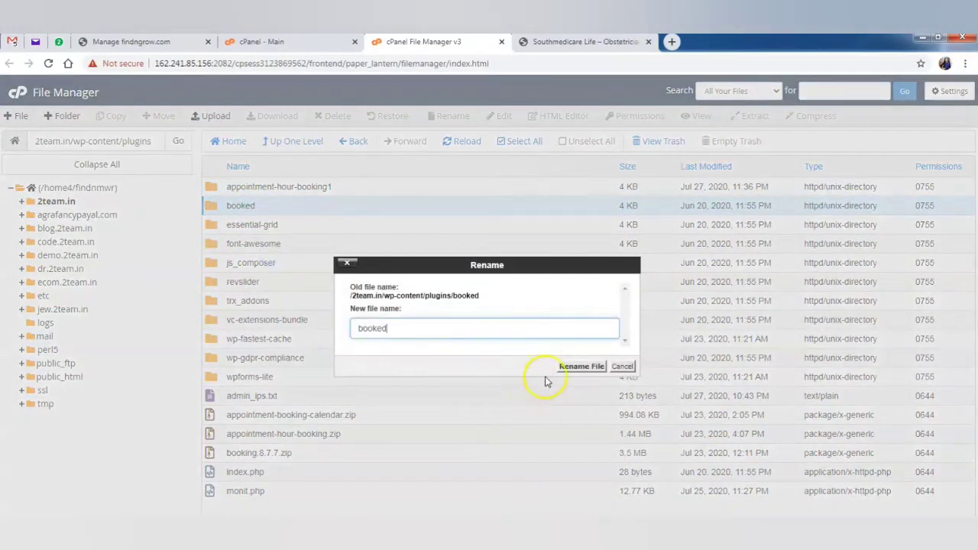
pyautogui.click(569, 374)
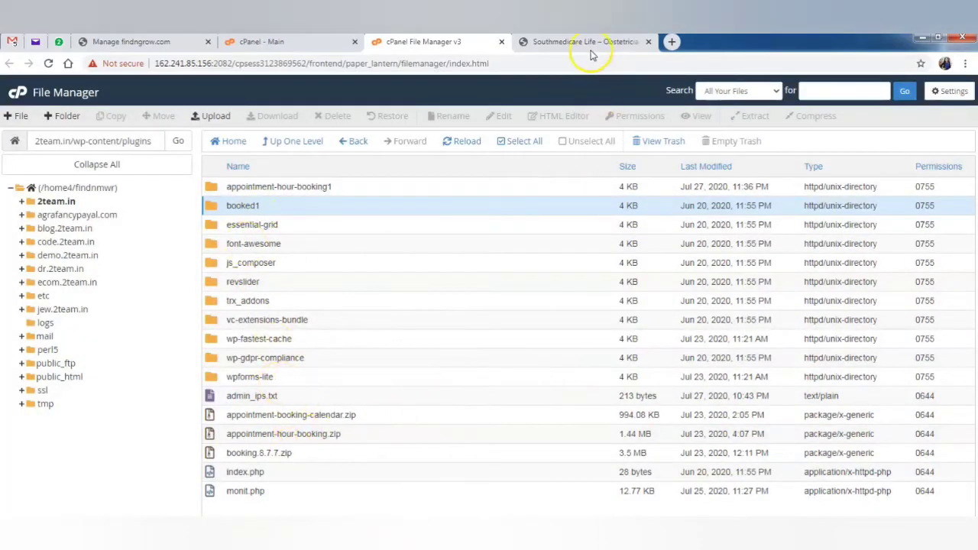
pyautogui.click(295, 150)
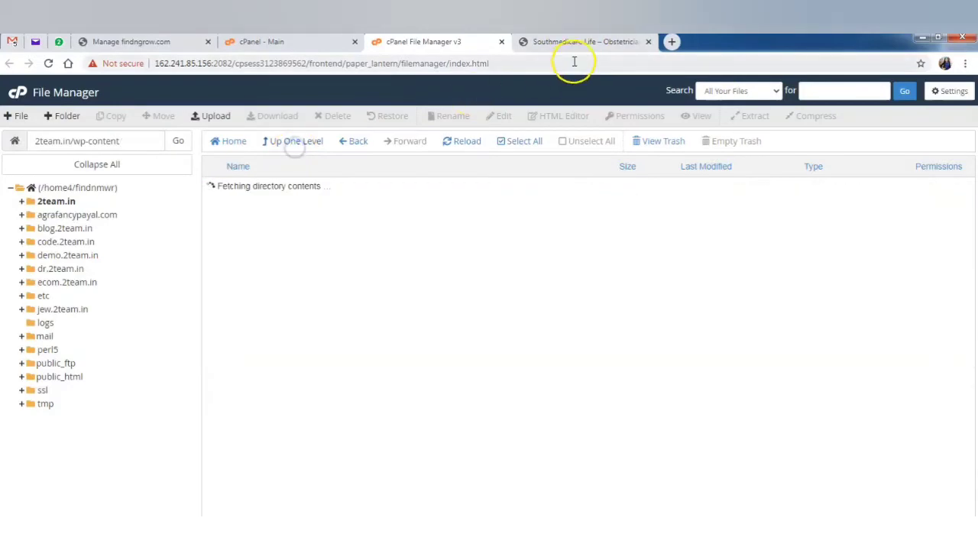
# Switch to the Southmedicare Life site and open its /wp-admin address again.
pyautogui.click(573, 41)
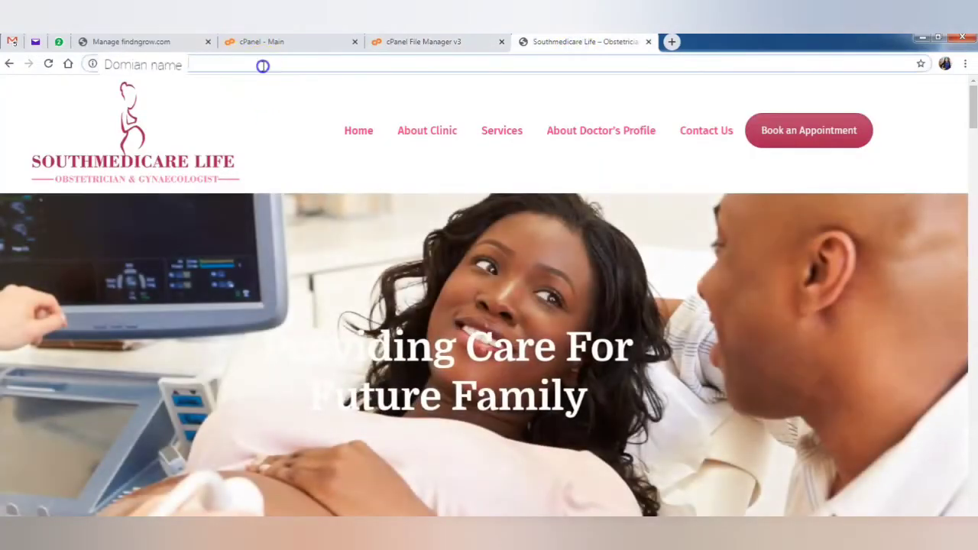
pyautogui.write('/wp-a')
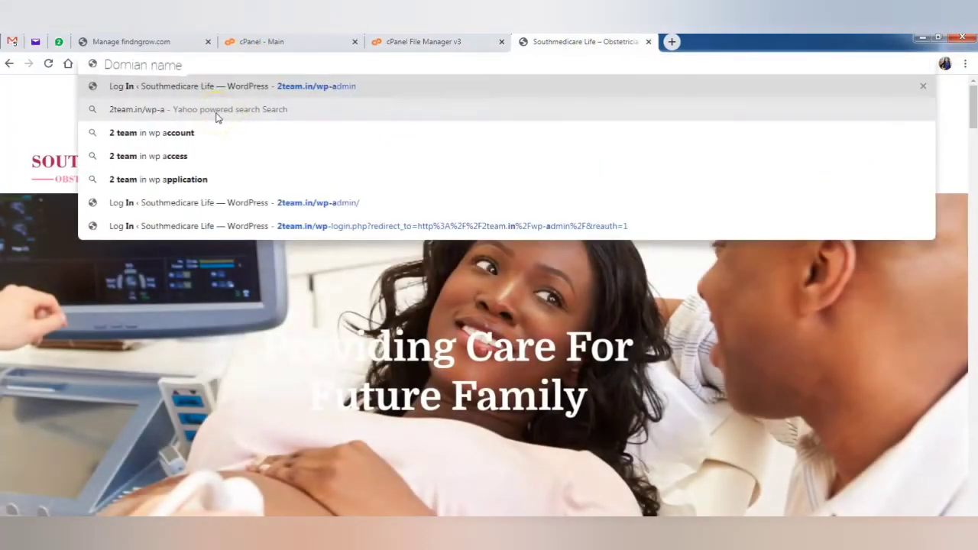
pyautogui.write('dmin')
pyautogui.press('Return')
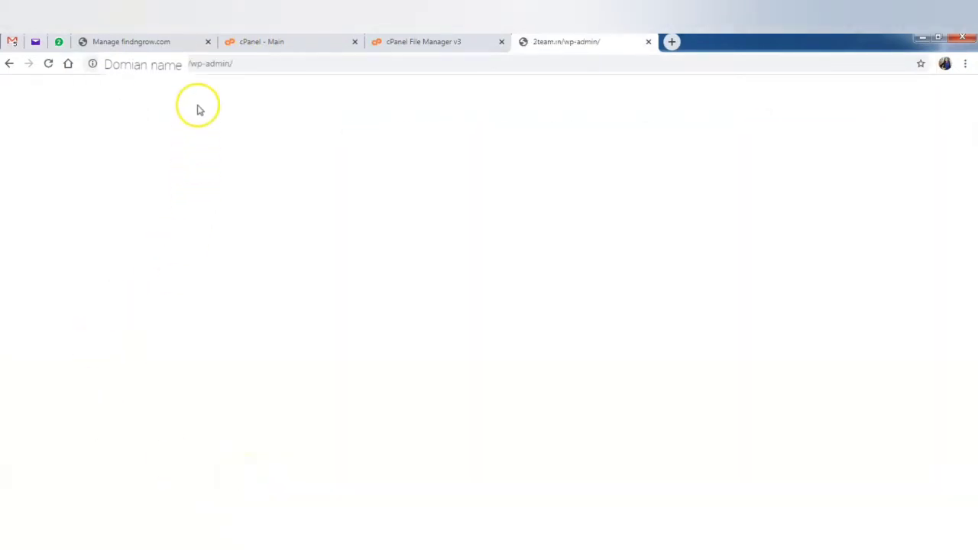
# Strip wp-admin from the address and load the site's homepage again.
pyautogui.click(194, 64)
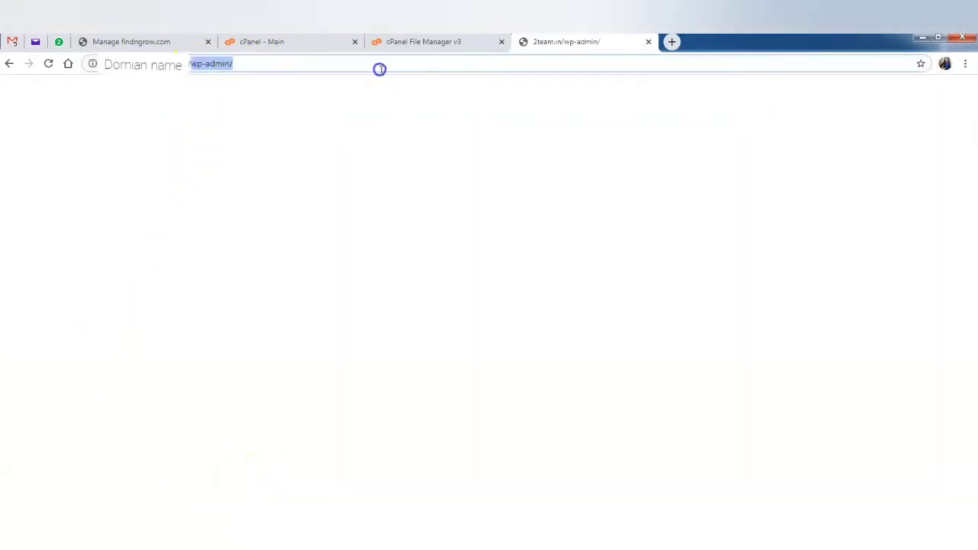
pyautogui.press('Return')
pyautogui.click(380, 68)
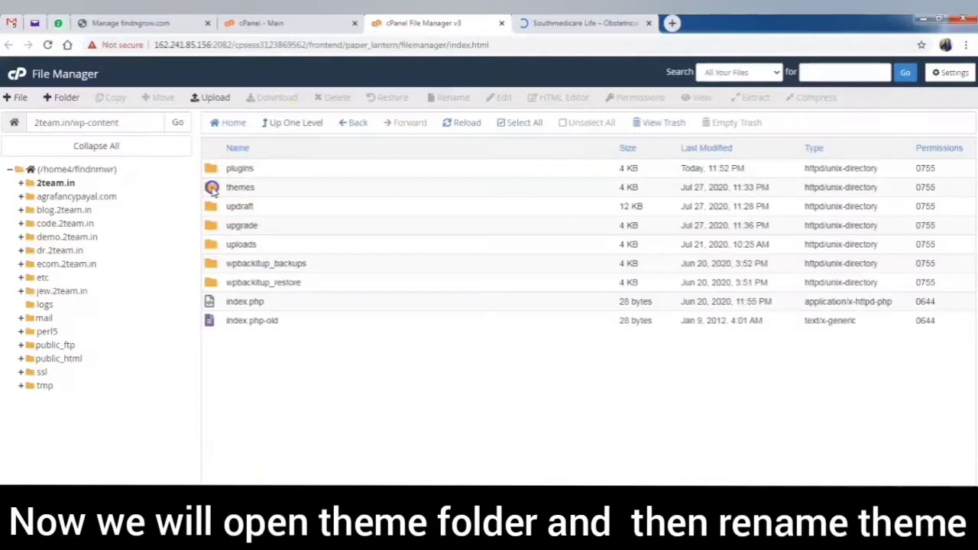
# Open the themes folder in File Manager and rename the angela theme folder to angela1.
pyautogui.doubleClick(213, 187)
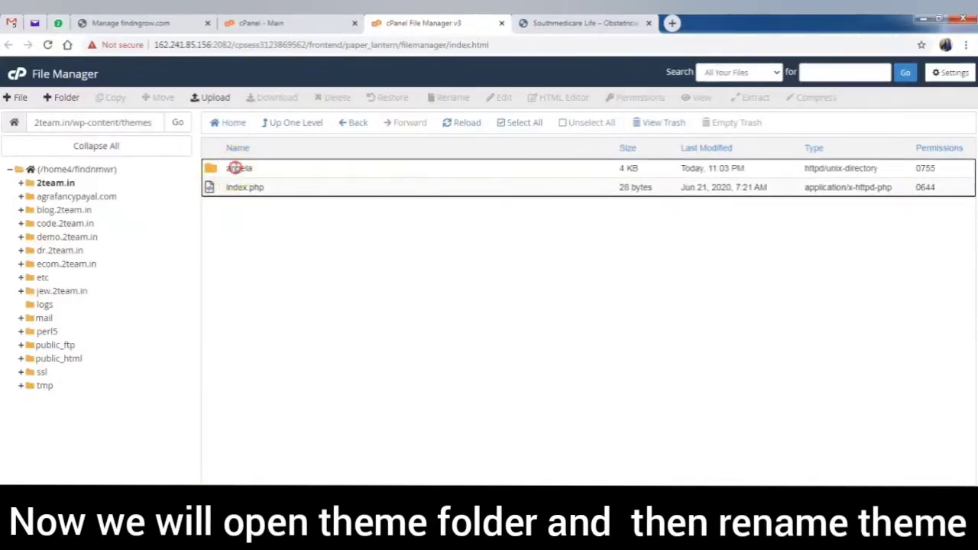
pyautogui.rightClick(236, 169)
pyautogui.click(259, 214)
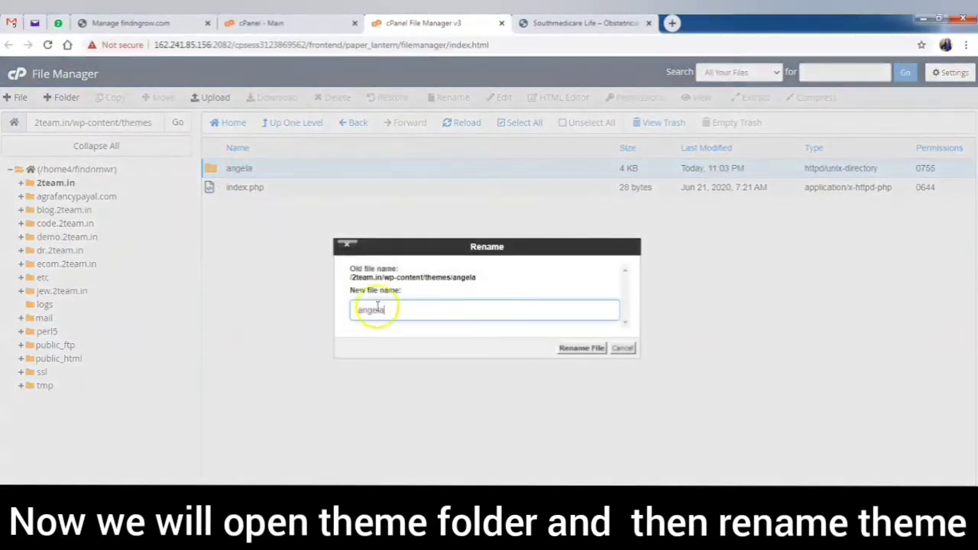
pyautogui.write('1')
pyautogui.click(582, 348)
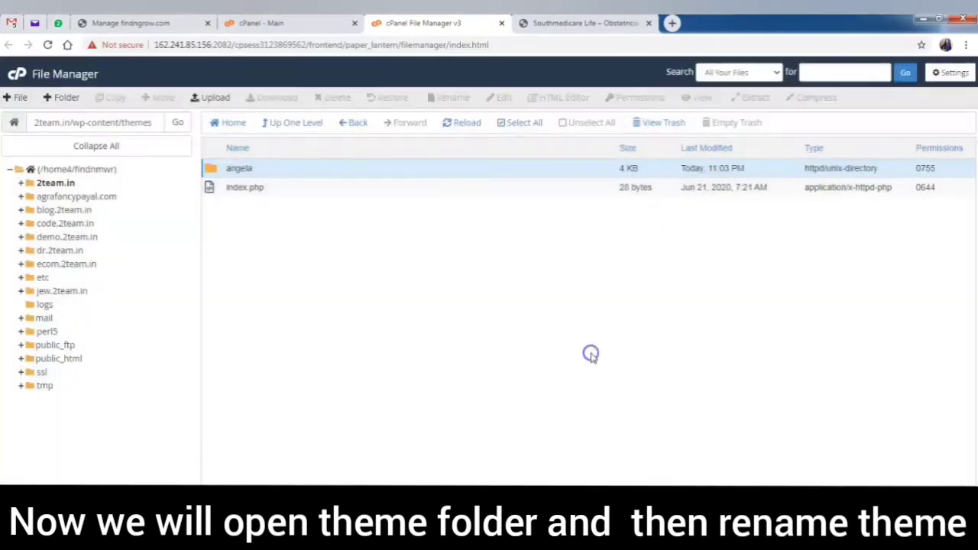
# Return to the Southmedicare Life site and open its /wp-admin page to reach the WordPress dashboard.
pyautogui.click(562, 24)
pyautogui.click(265, 42)
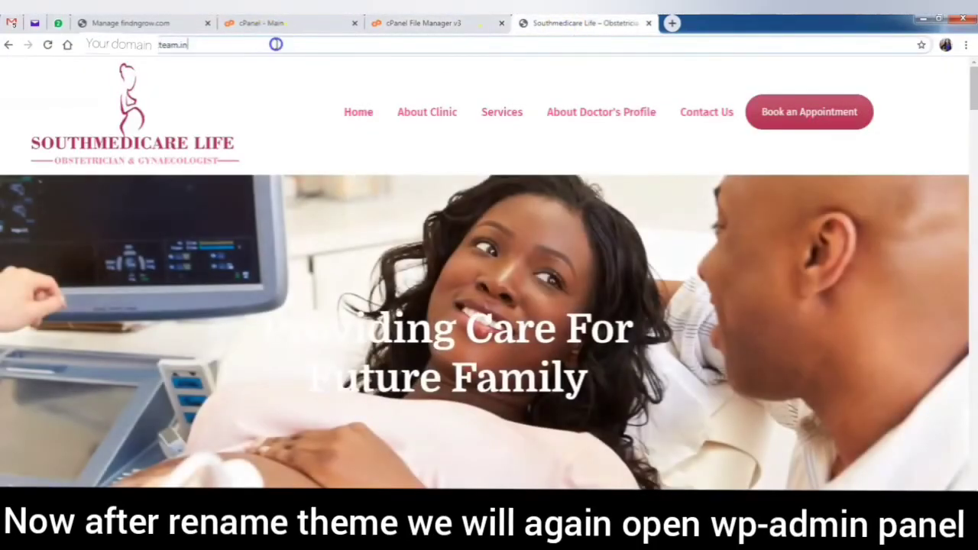
pyautogui.write('/wp-adm')
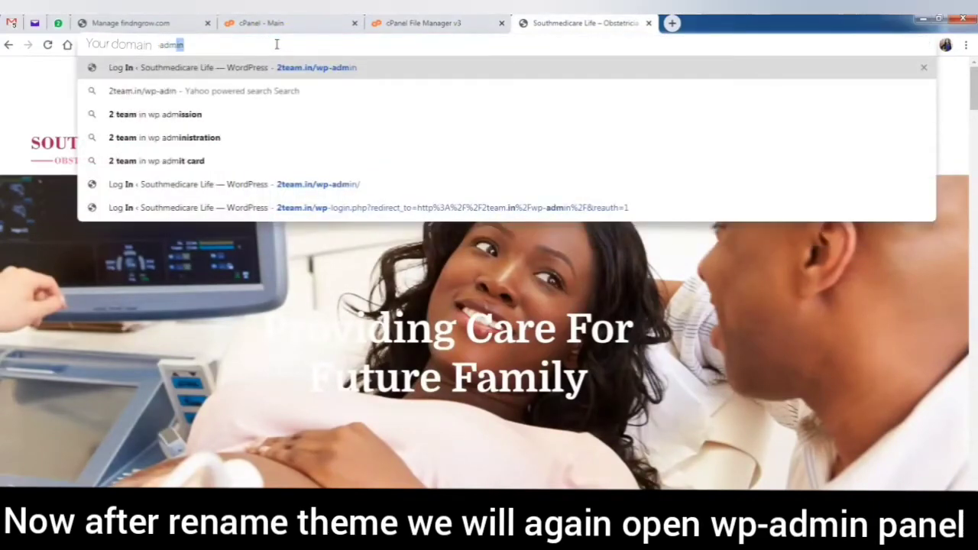
pyautogui.press('Return')
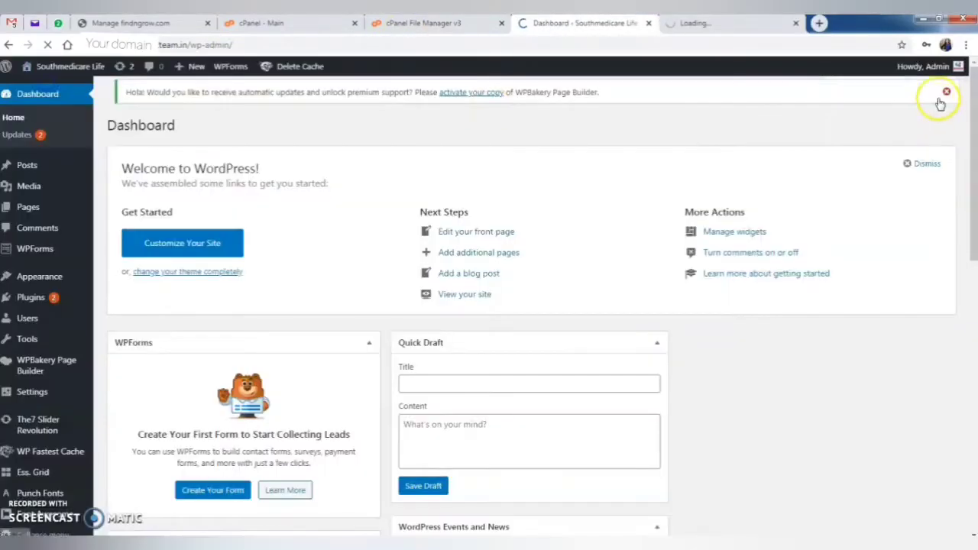
# Log out of the WordPress dashboard and close its tab.
pyautogui.moveTo(928, 73)
pyautogui.click(878, 127)
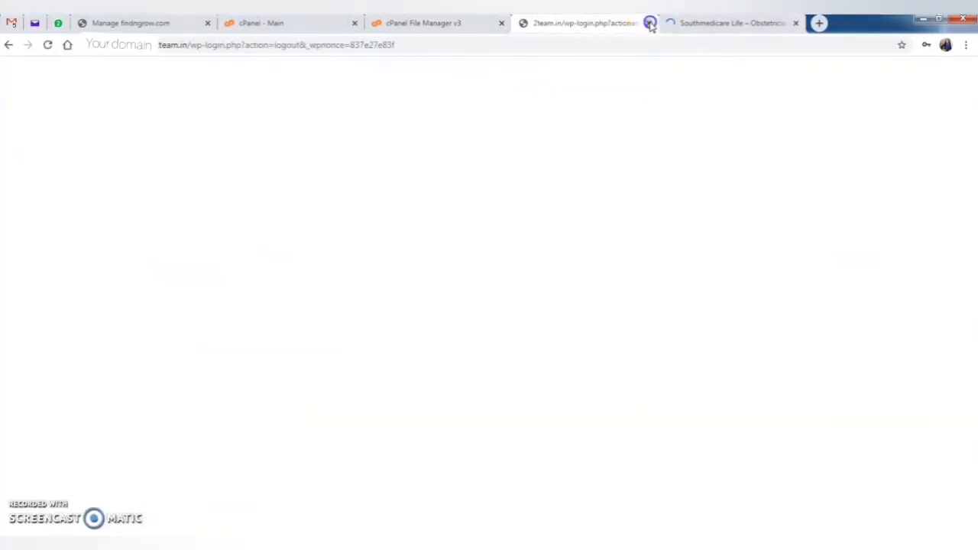
pyautogui.click(648, 24)
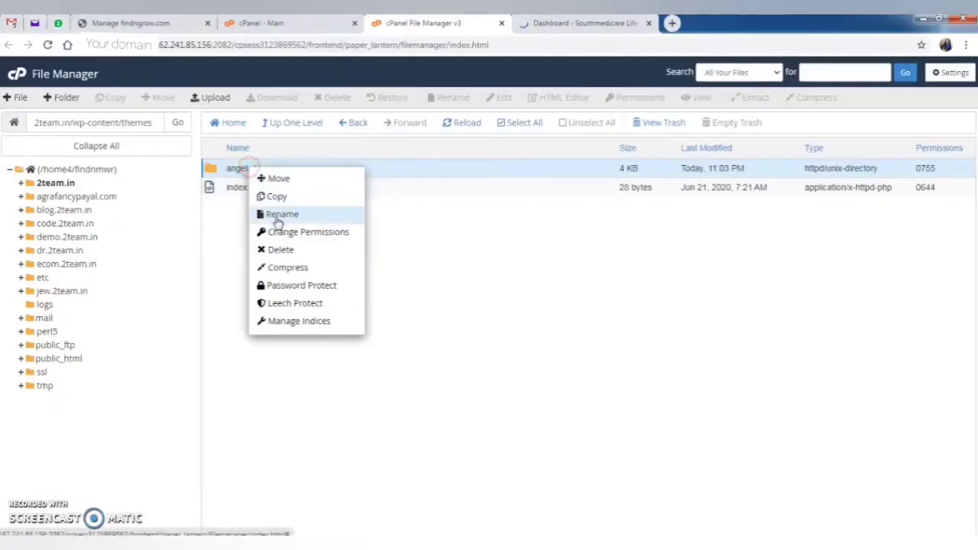
# Rename the angela1 theme folder back to angela in File Manager.
pyautogui.click(281, 215)
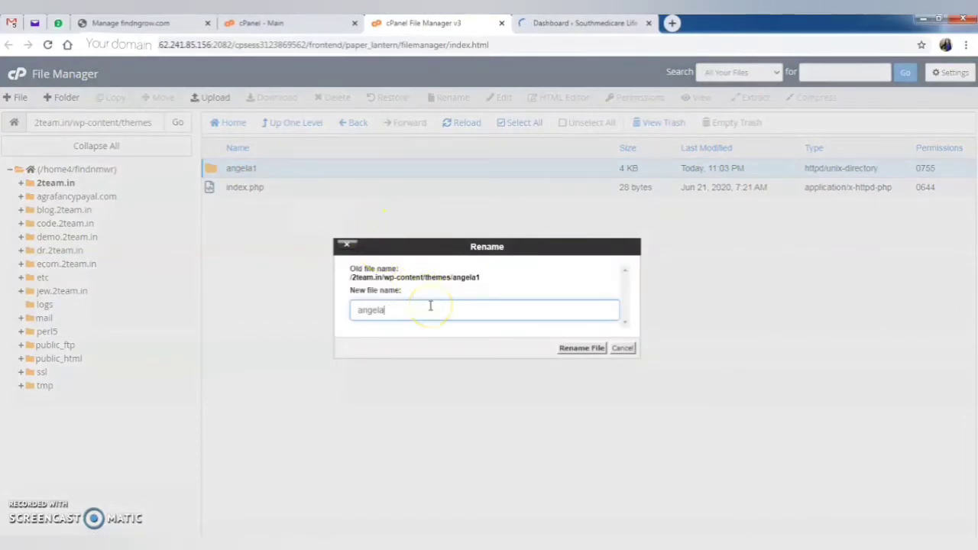
pyautogui.click(597, 353)
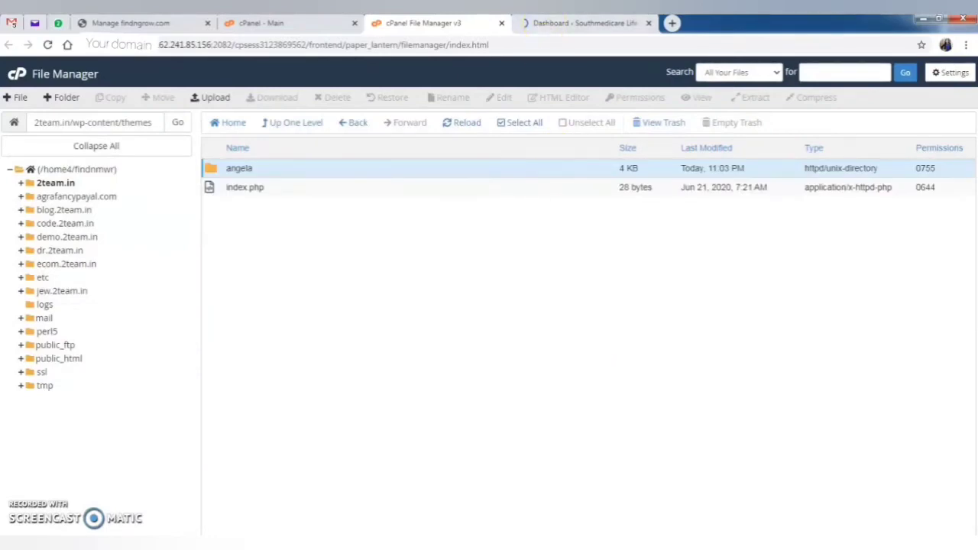
# Return to the WordPress dashboard, log out of the admin account and close the logout page, leaving the site's homepage open.
pyautogui.click(554, 22)
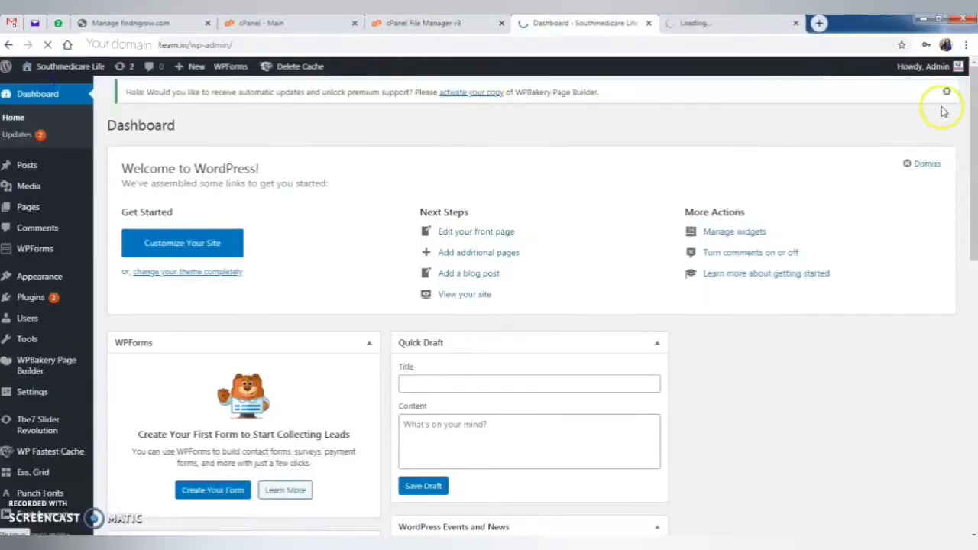
pyautogui.moveTo(924, 69)
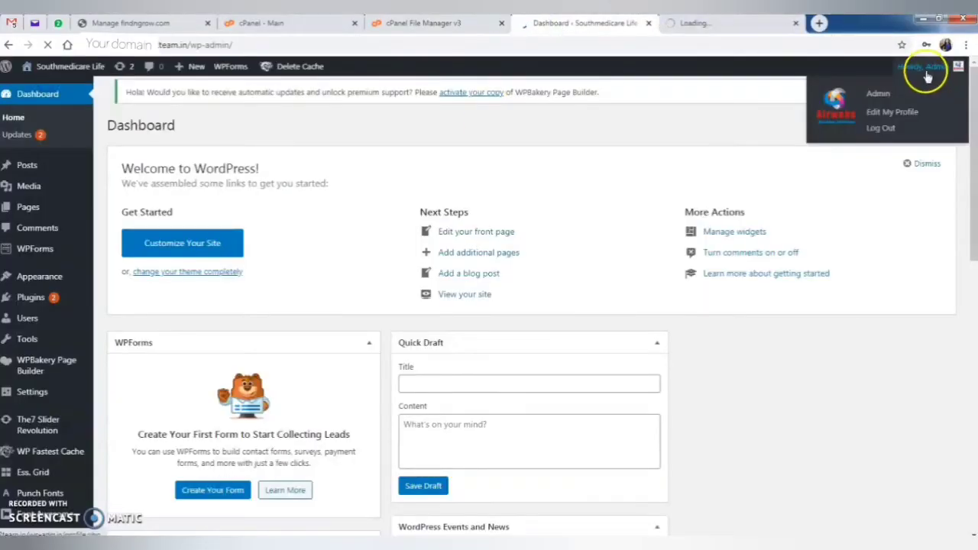
pyautogui.click(874, 126)
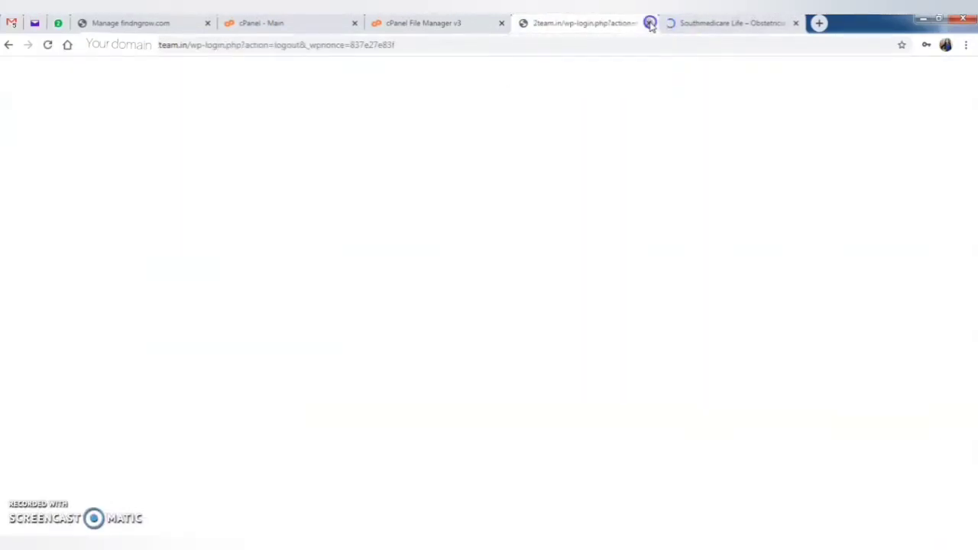
pyautogui.click(649, 23)
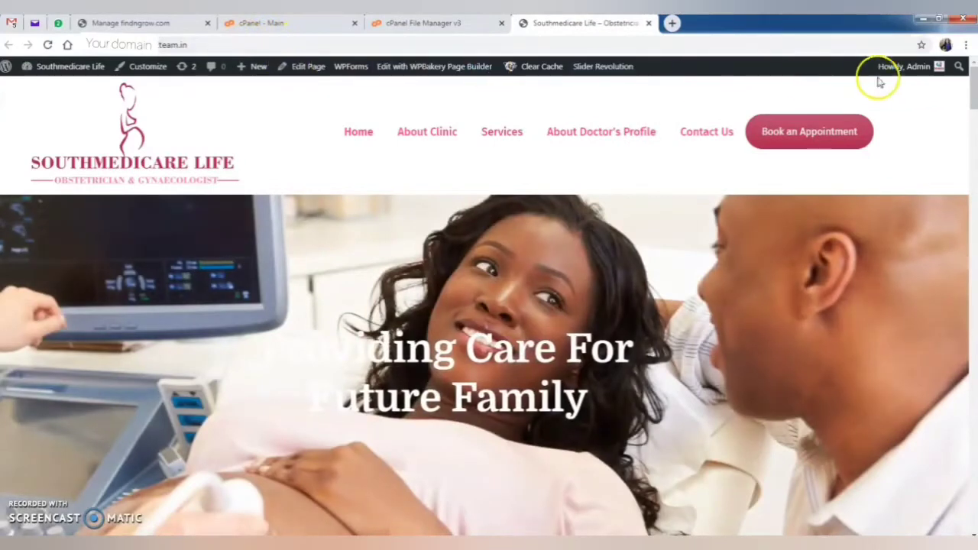
# Log out of the WordPress admin account from the site's homepage and confirm the logout.
pyautogui.moveTo(884, 69)
pyautogui.click(862, 130)
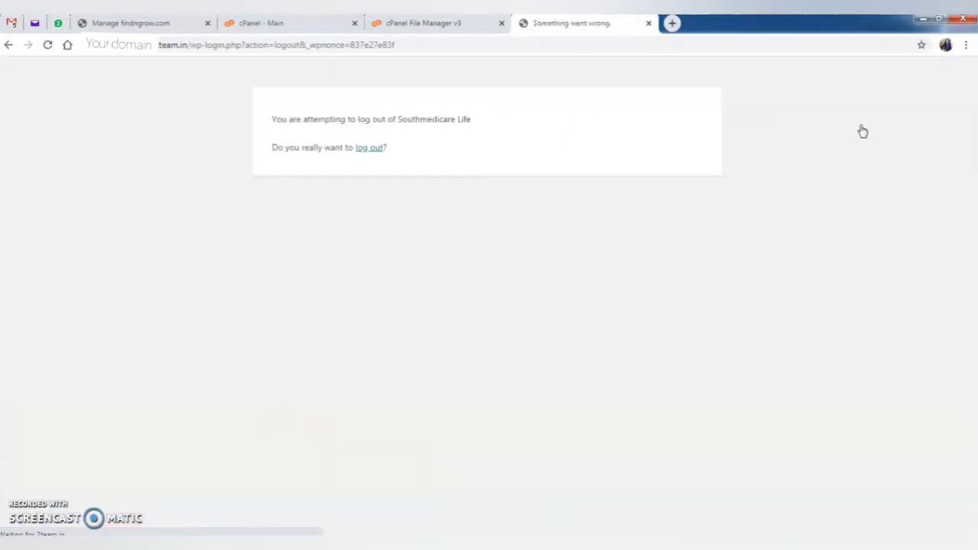
pyautogui.click(374, 149)
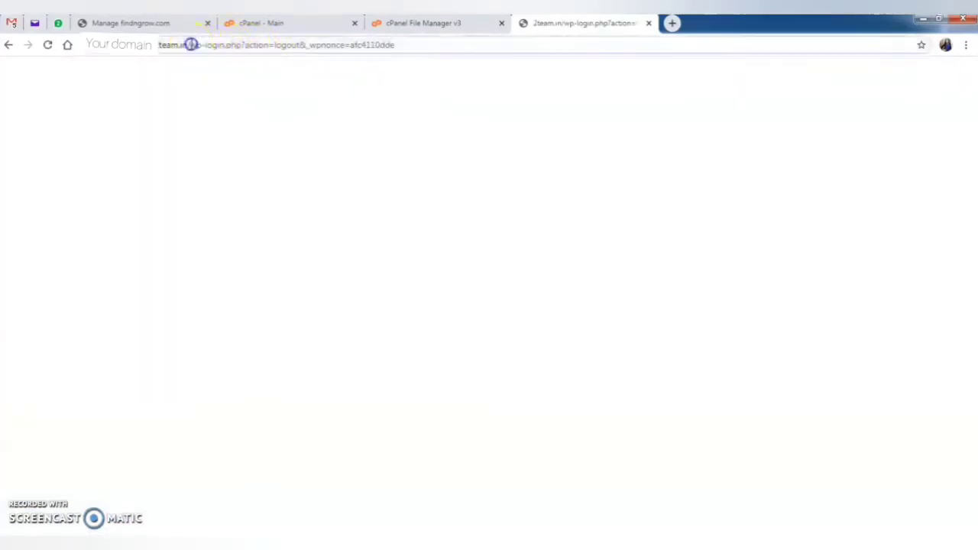
# Return from the logout page to the 2team.in homepage and open the site's /wp-admin page.
pyautogui.moveTo(190, 45); pyautogui.dragTo(506, 50)
pyautogui.press('BackSpace')
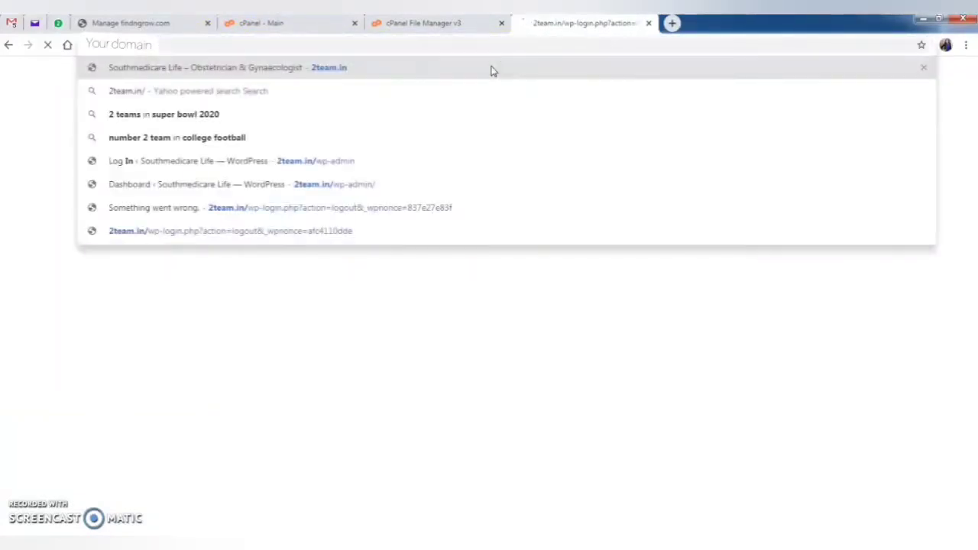
pyautogui.press('Return')
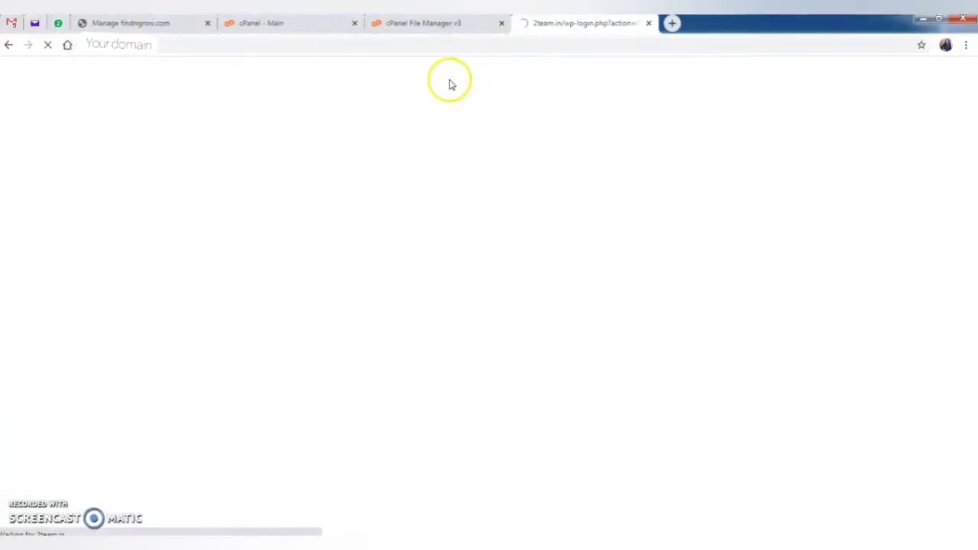
pyautogui.click(223, 46)
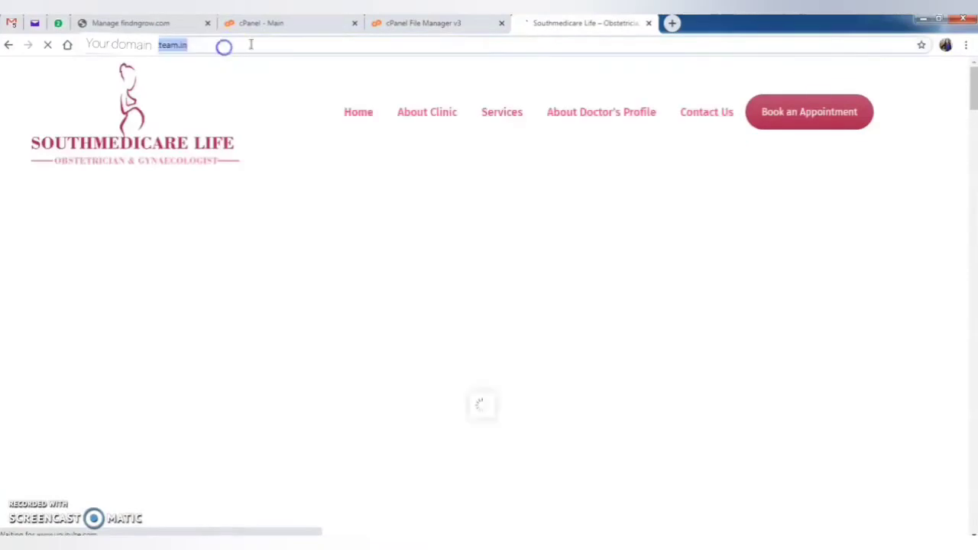
pyautogui.click(255, 44)
pyautogui.write('/wp-admin')
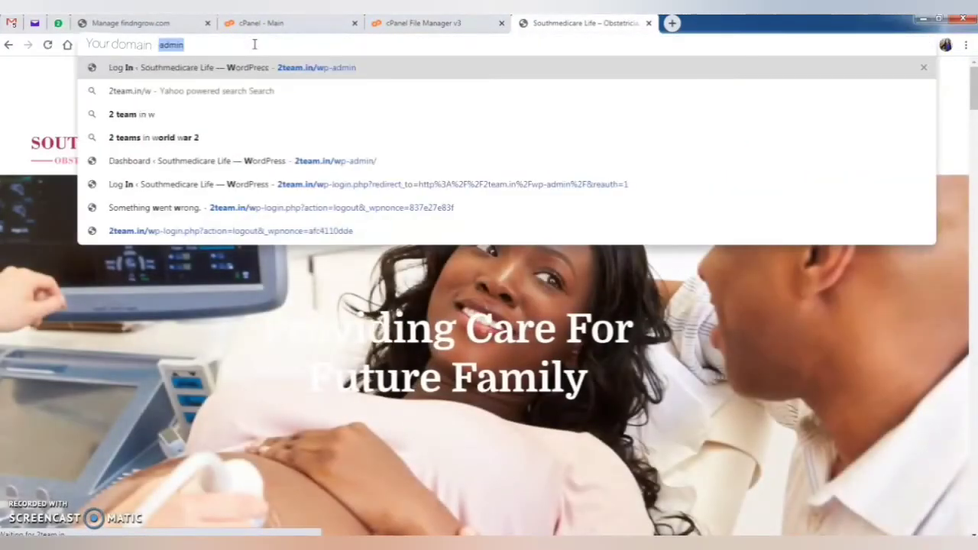
pyautogui.press('Return')
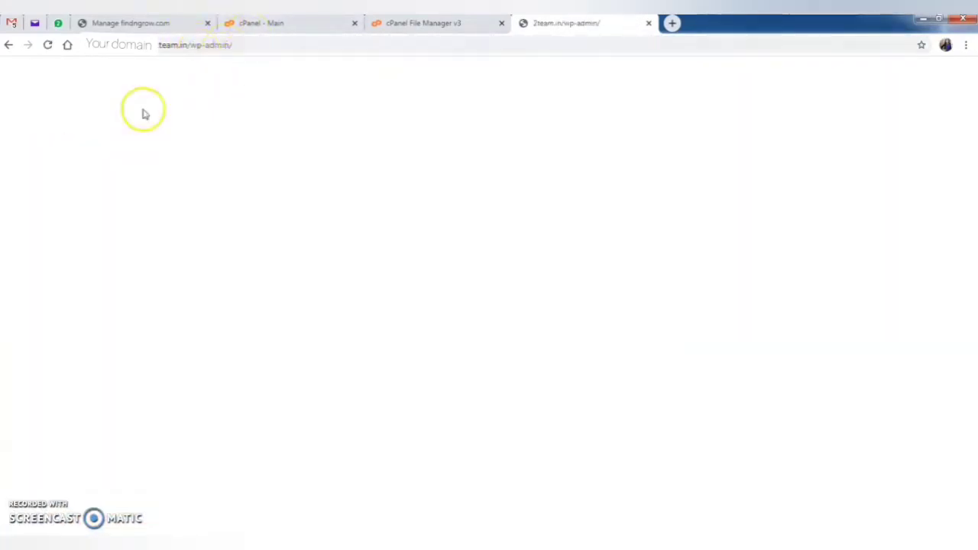
# Check the wp-admin page against the themes folder in File Manager, and load the site's homepage again.
pyautogui.click(382, 28)
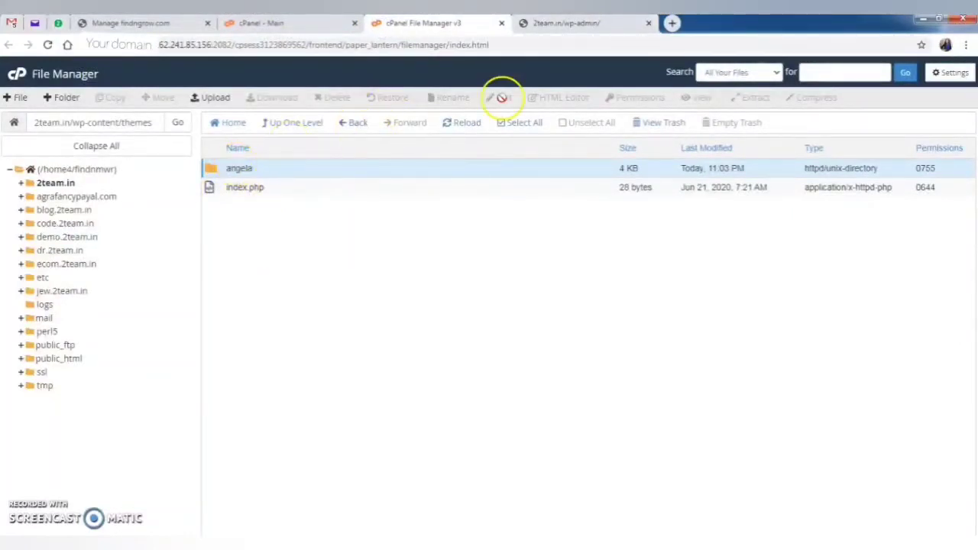
pyautogui.click(585, 25)
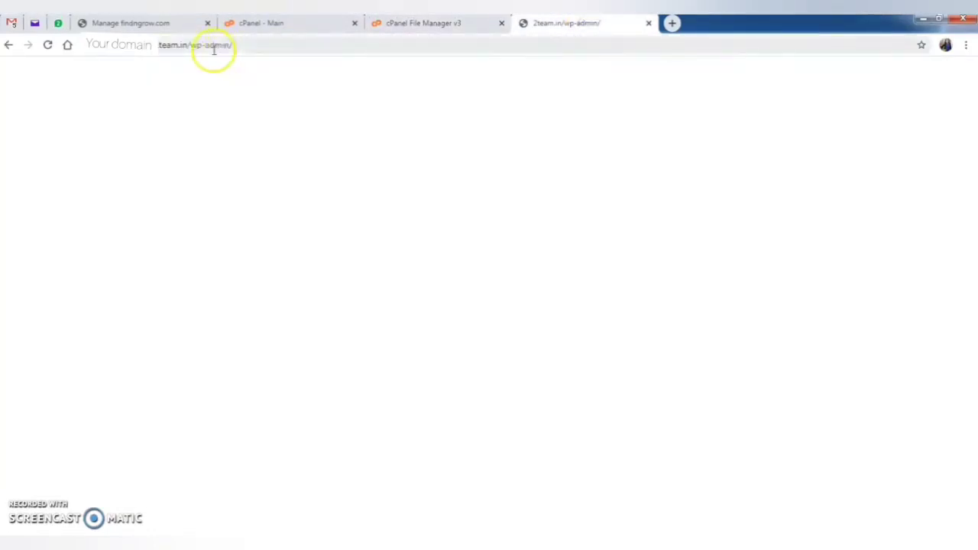
pyautogui.click(384, 23)
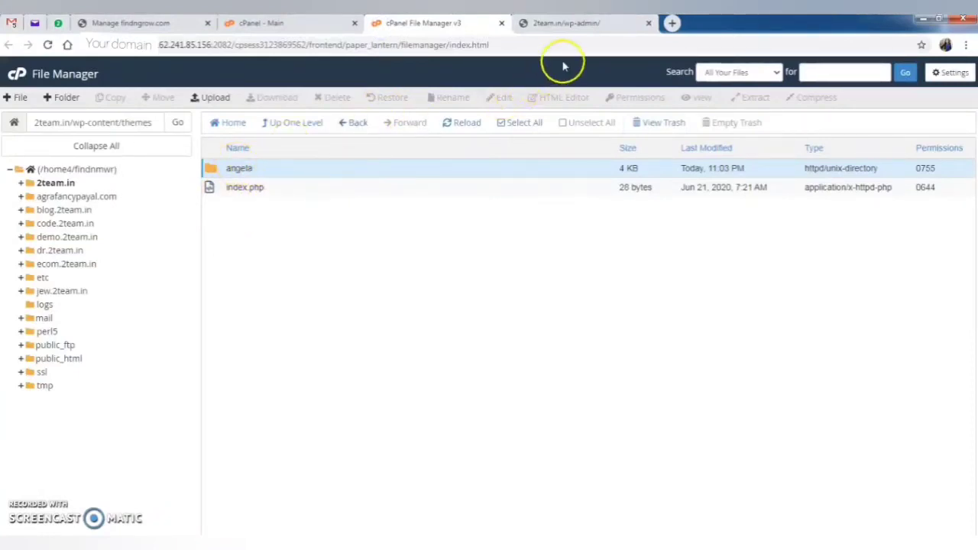
pyautogui.click(569, 22)
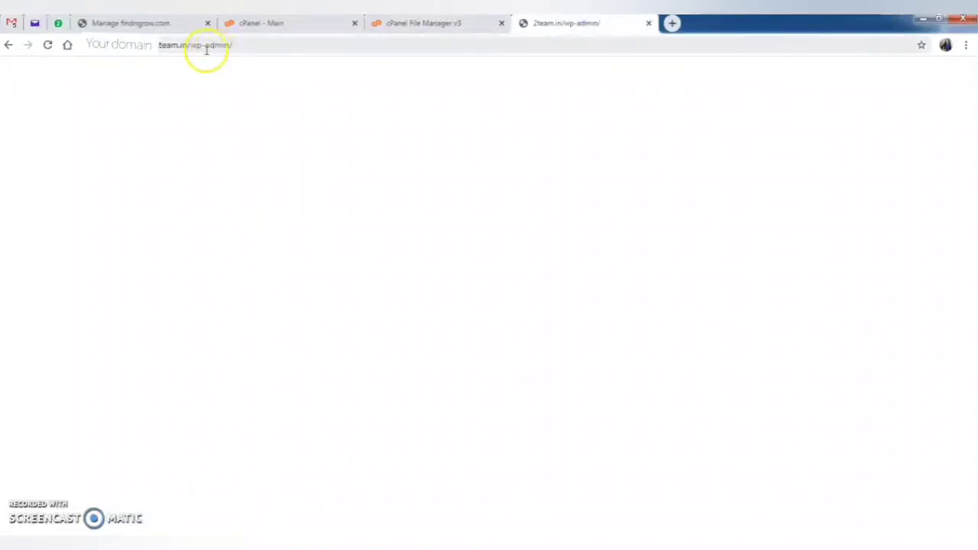
pyautogui.click(382, 23)
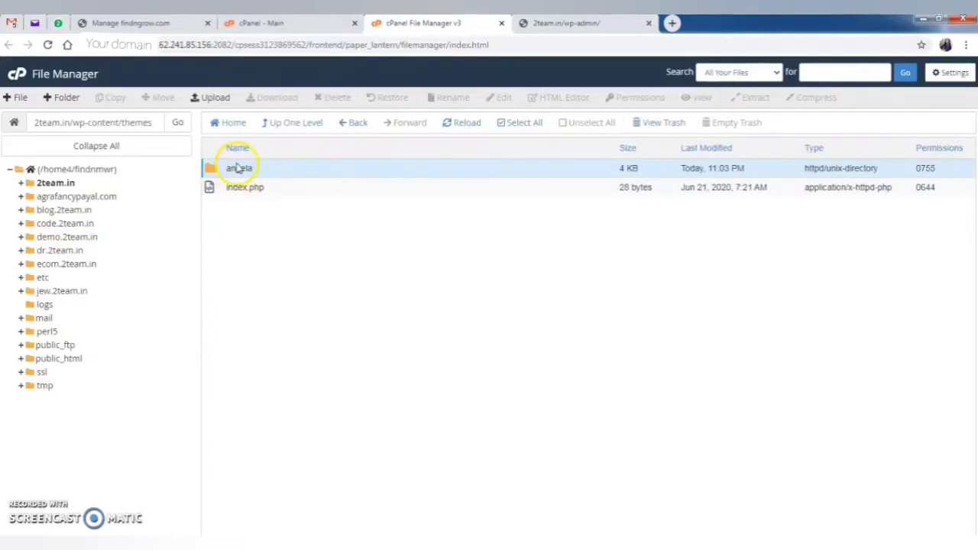
pyautogui.click(587, 25)
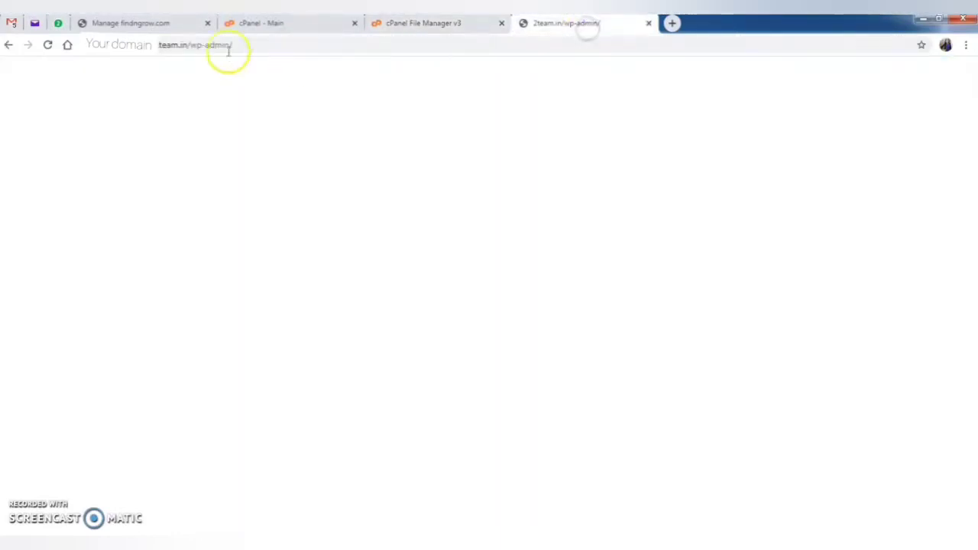
pyautogui.click(189, 45)
pyautogui.press('Return')
# Open functions.php from the angela theme folder for editing in File Manager.
pyautogui.click(421, 24)
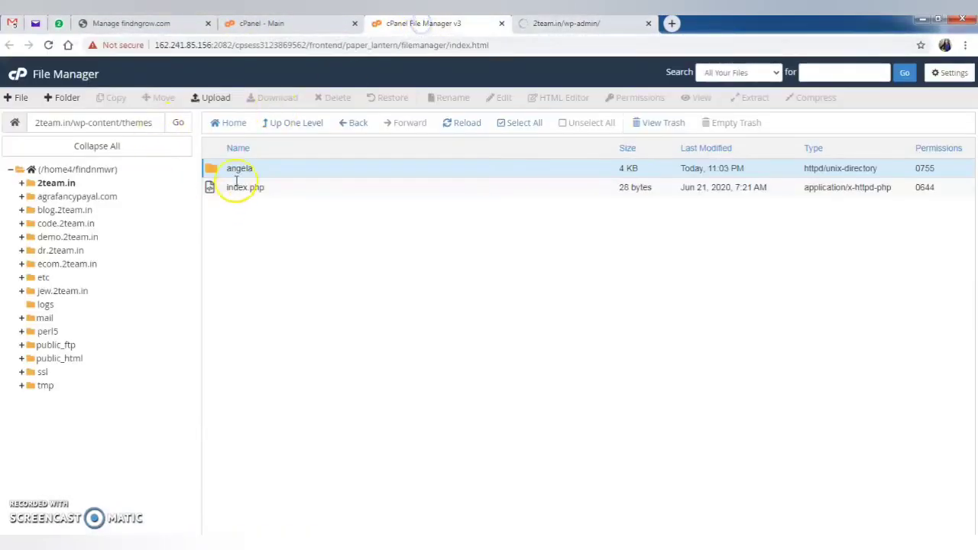
pyautogui.doubleClick(212, 172)
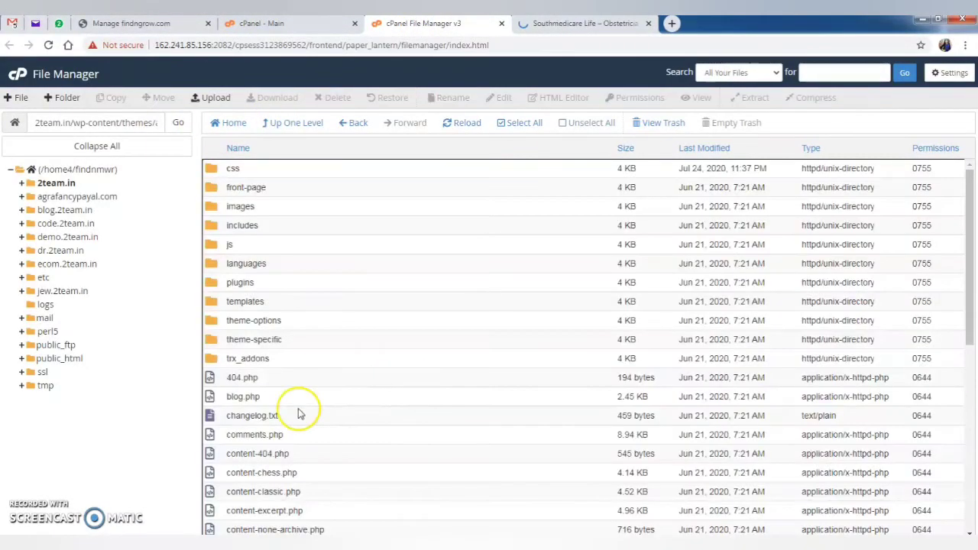
pyautogui.scroll(-5, 257, 271)
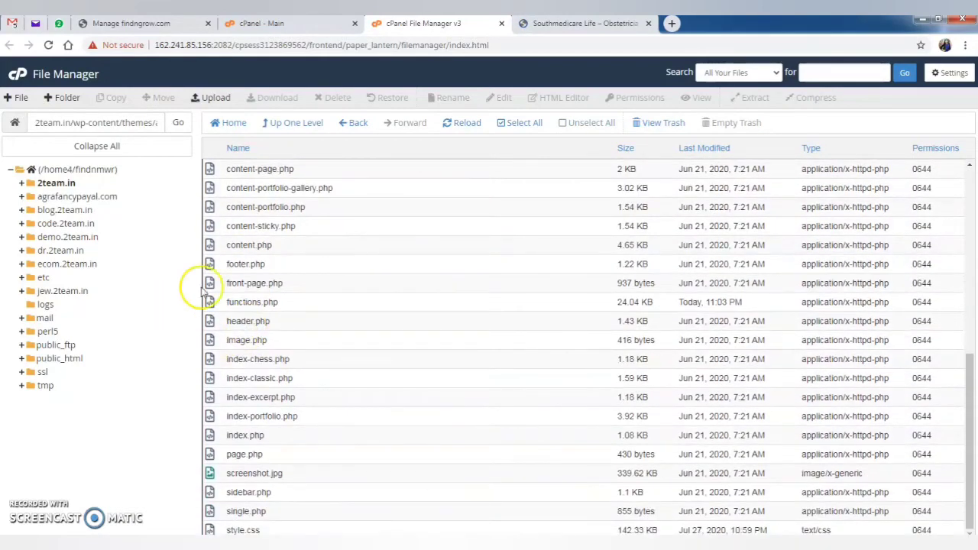
pyautogui.rightClick(247, 305)
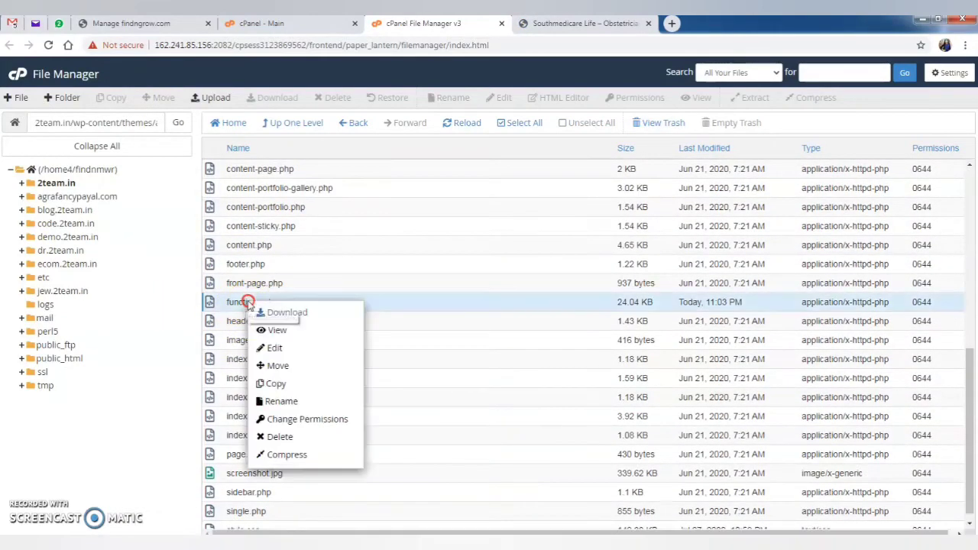
pyautogui.click(274, 347)
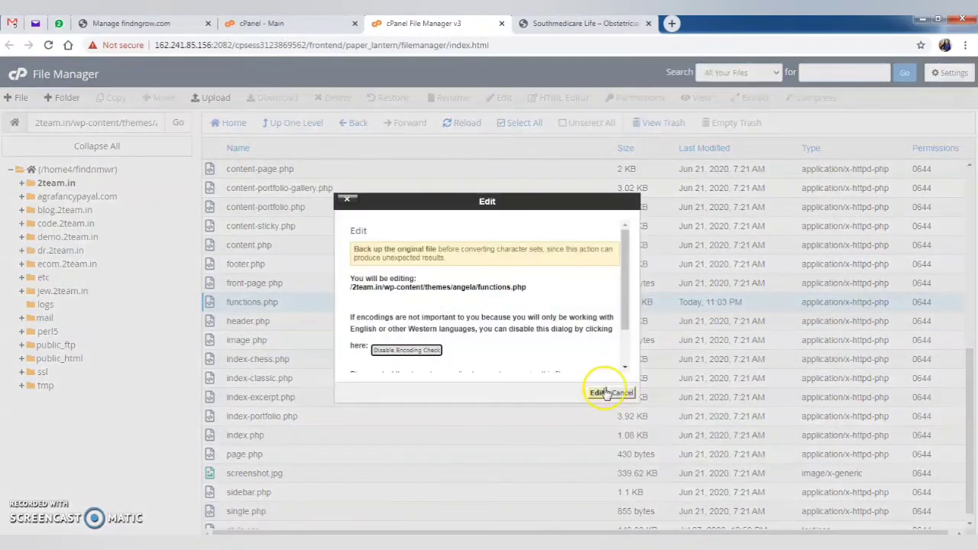
pyautogui.click(596, 394)
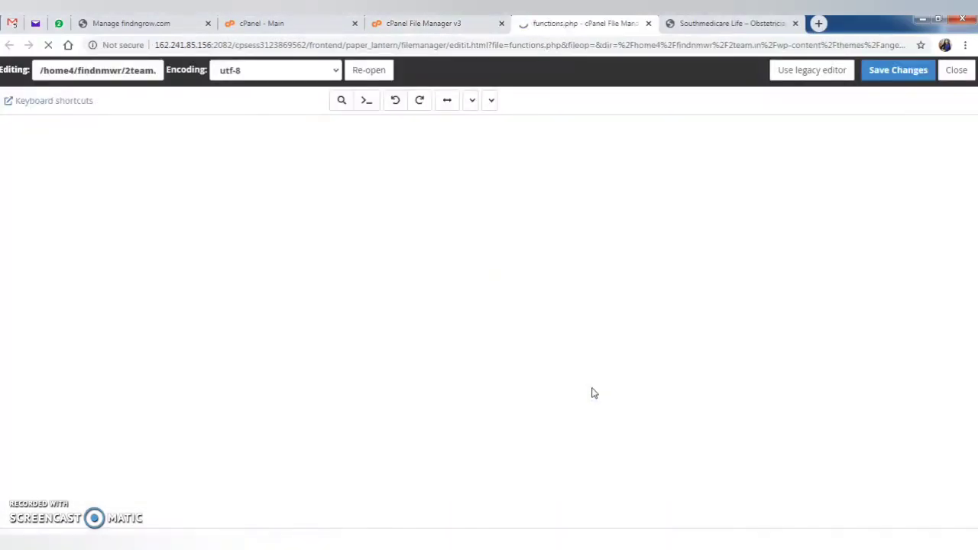
# Remove the blank lines after the closing ?> tag at the end of functions.php and save the file.
pyautogui.scroll(-4, 153, 229)
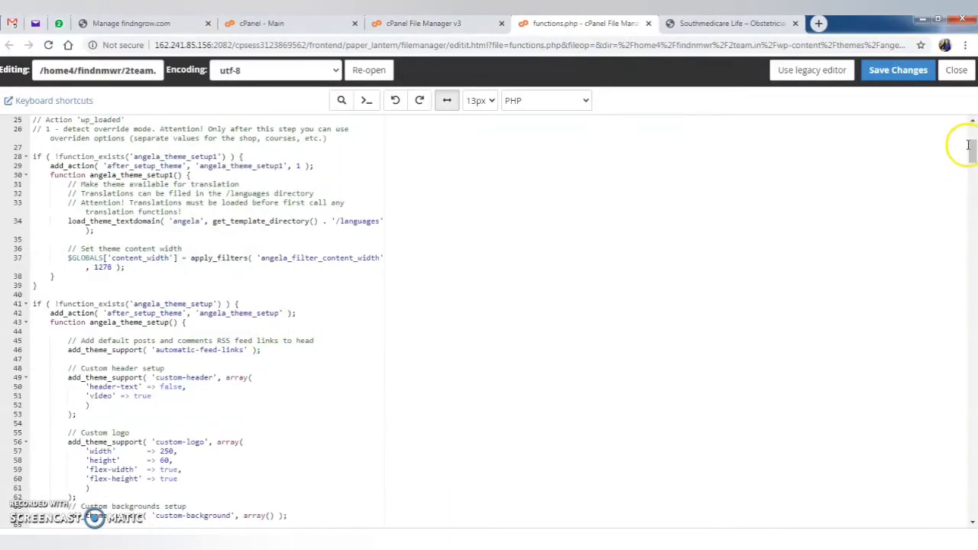
pyautogui.moveTo(971, 153); pyautogui.dragTo(967, 478)
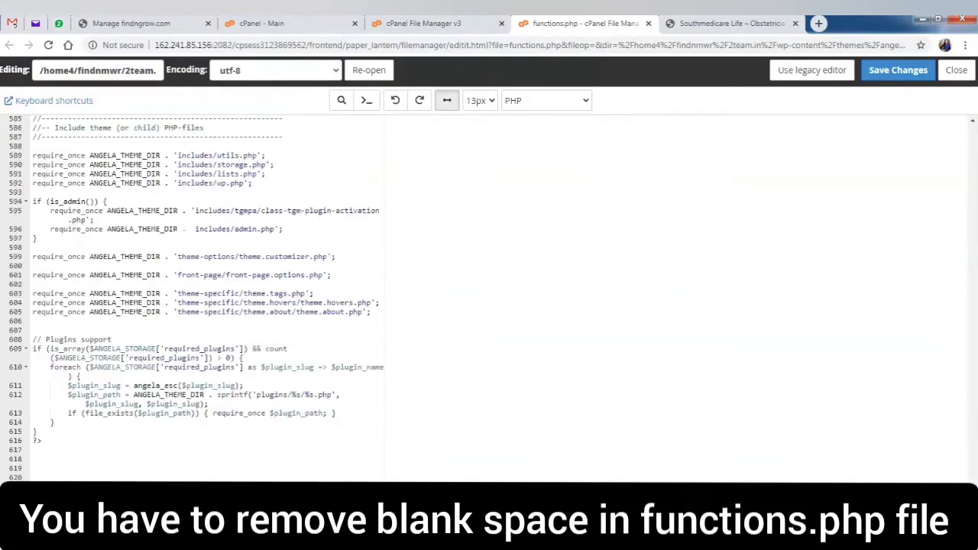
pyautogui.moveTo(35, 466); pyautogui.dragTo(57, 518)
pyautogui.press('BackSpace')
pyautogui.press('BackSpace')
pyautogui.press('BackSpace')
pyautogui.press('BackSpace')
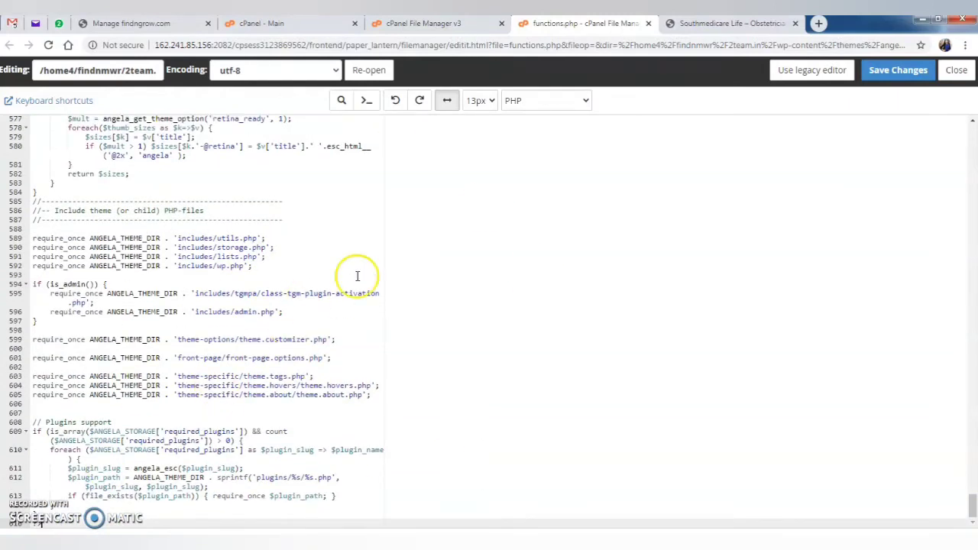
pyautogui.click(896, 71)
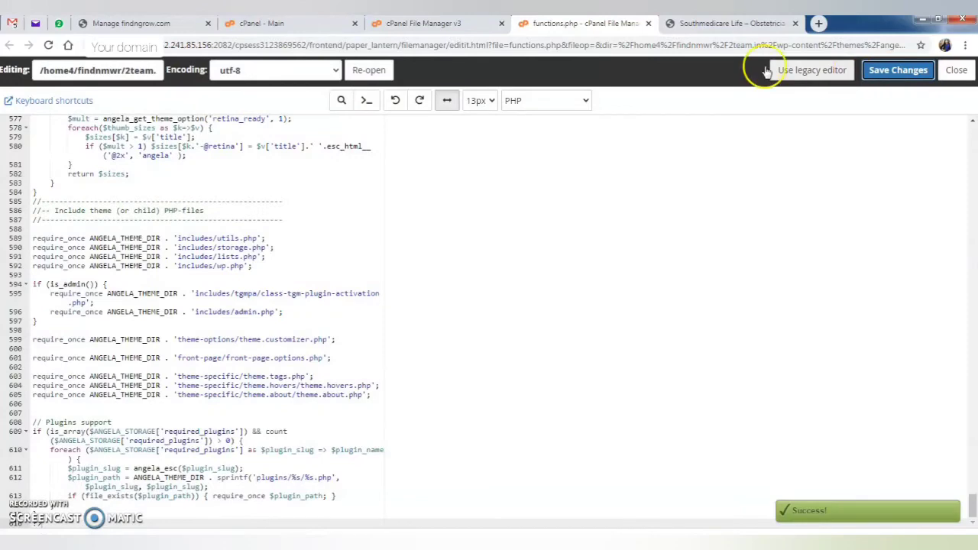
# Reload the Southmedicare Life homepage and open its /wp-admin login page.
pyautogui.click(684, 23)
pyautogui.click(48, 46)
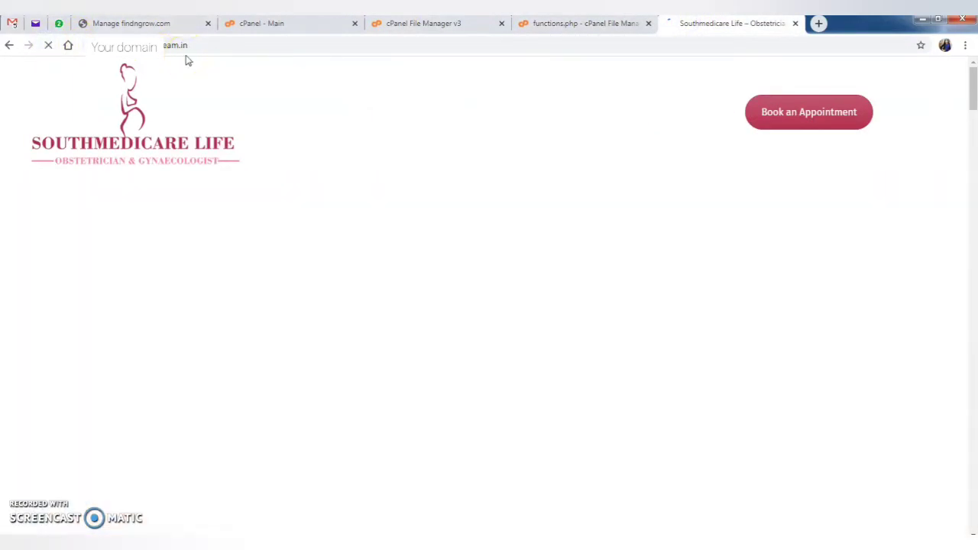
pyautogui.click(210, 42)
pyautogui.click(239, 45)
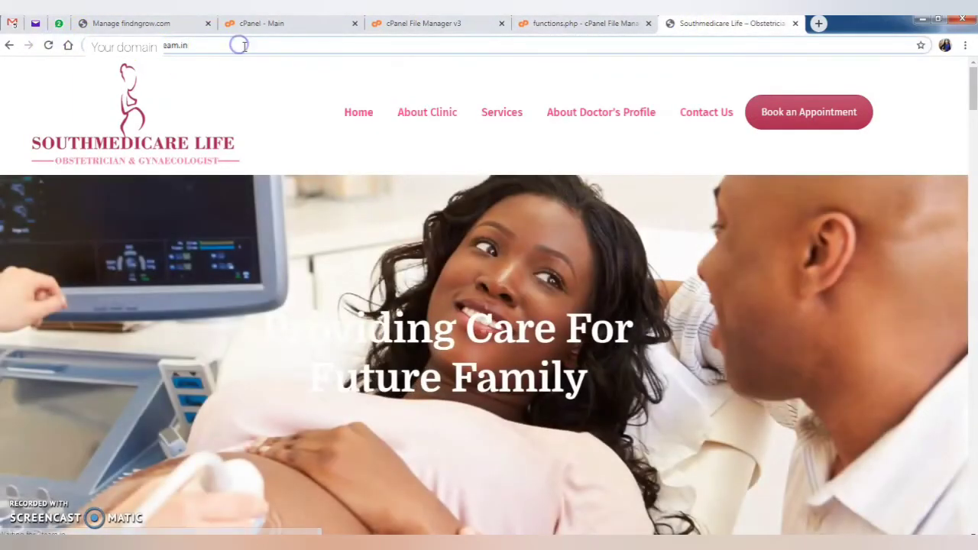
pyautogui.write('/wp-admin')
pyautogui.press('Return')
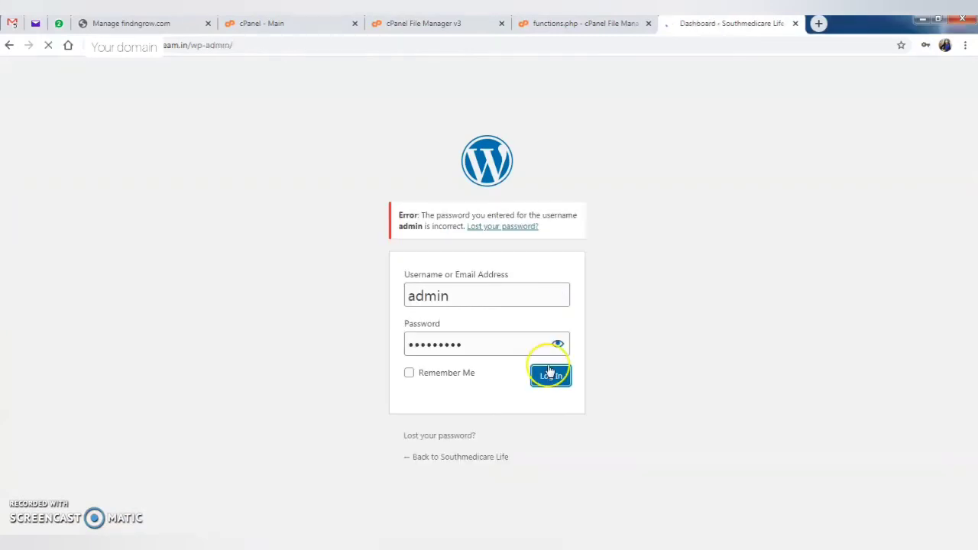
# Log in to the WordPress dashboard, dismissing the offer to save the password, and log out of the admin account.
pyautogui.click(547, 372)
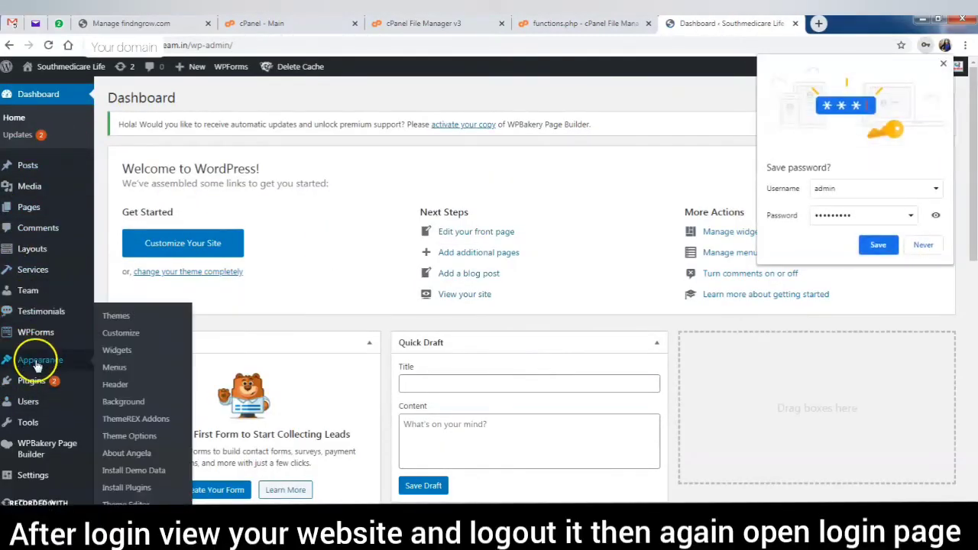
pyautogui.click(944, 65)
pyautogui.moveTo(938, 76)
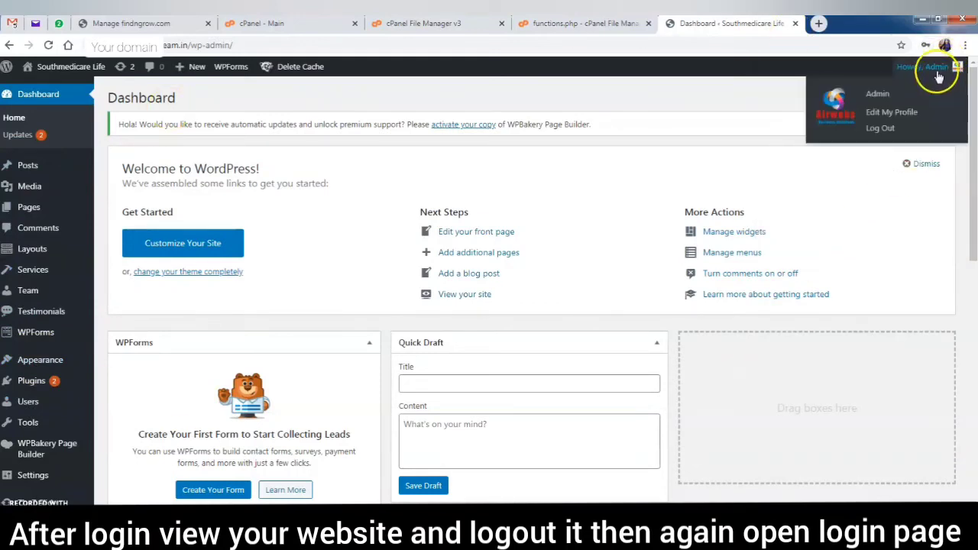
pyautogui.click(875, 140)
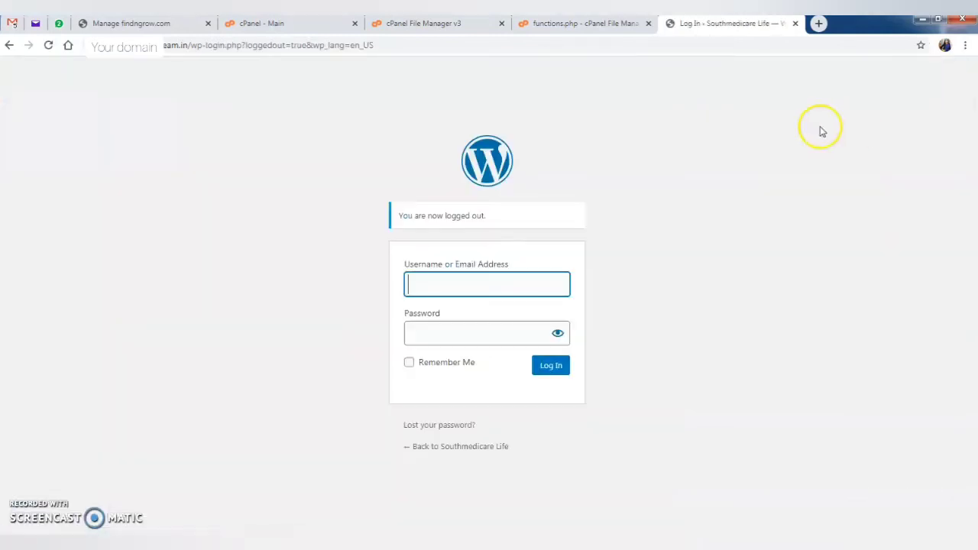
# Return from the logged-out page to the site's homepage and reopen the /wp-admin page.
pyautogui.moveTo(191, 45); pyautogui.dragTo(385, 48)
pyautogui.press('BackSpace')
pyautogui.press('Return')
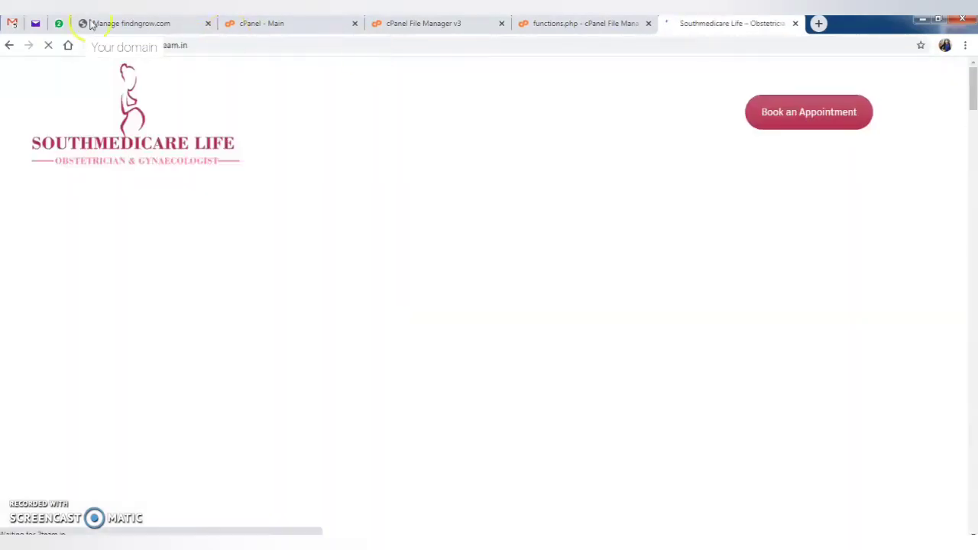
pyautogui.write('/')
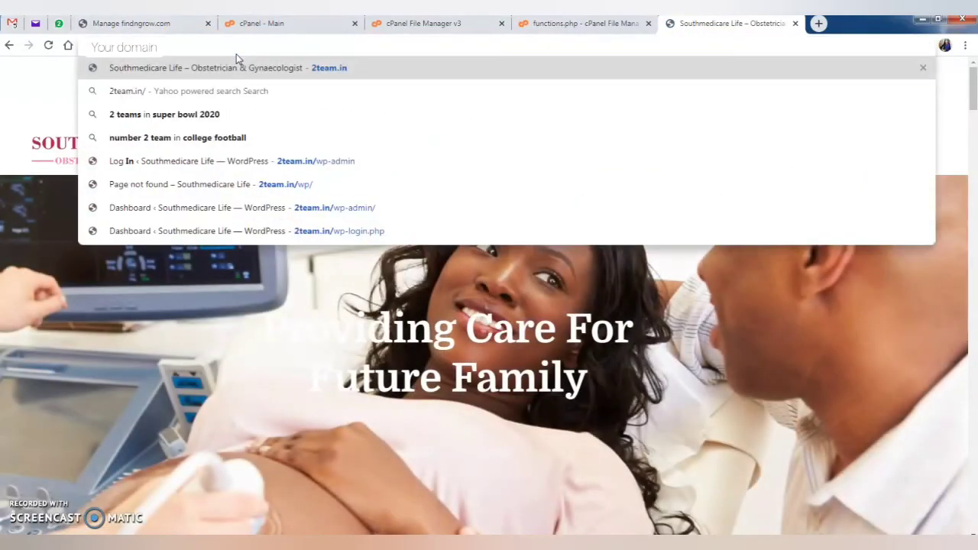
pyautogui.write('wp-admin')
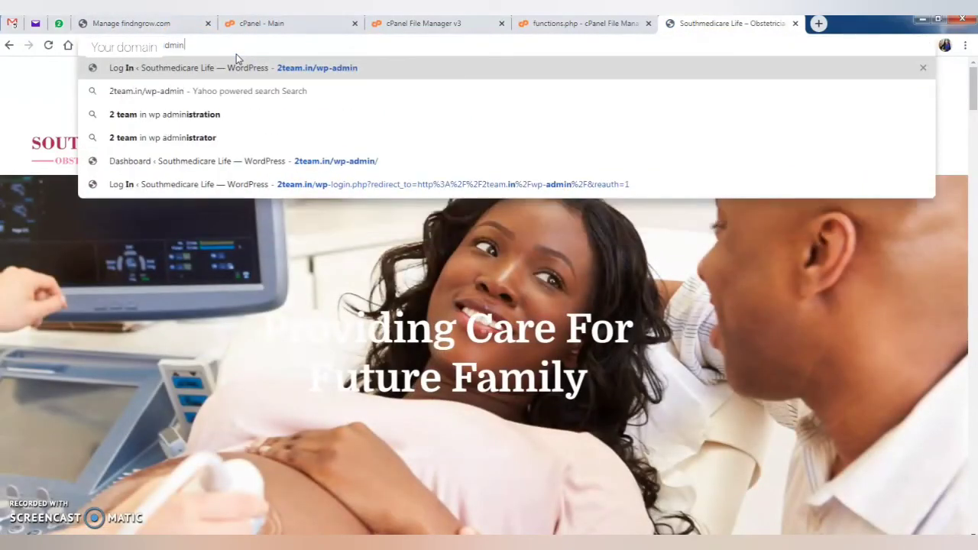
pyautogui.press('Return')
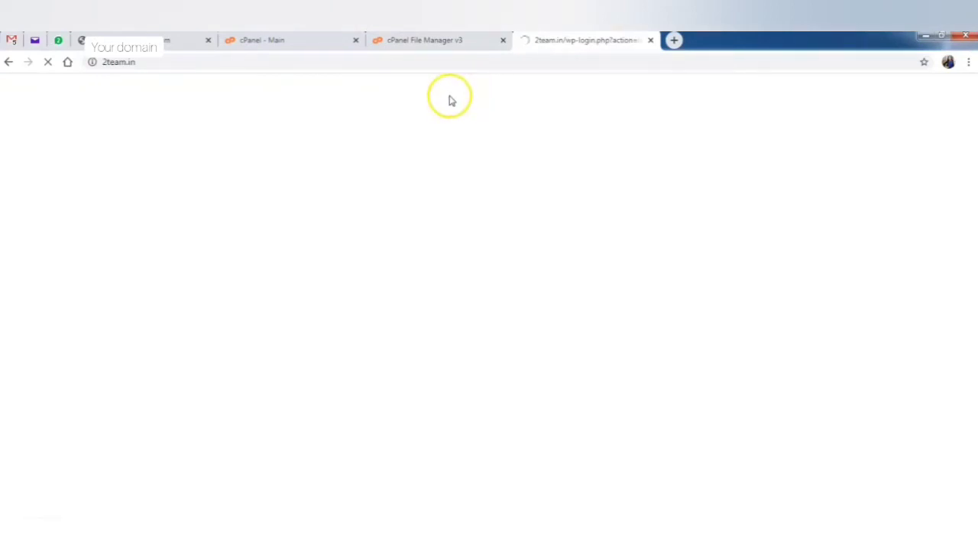
# Open the /wp-admin page of 2team.in from the site's homepage.
pyautogui.click(225, 64)
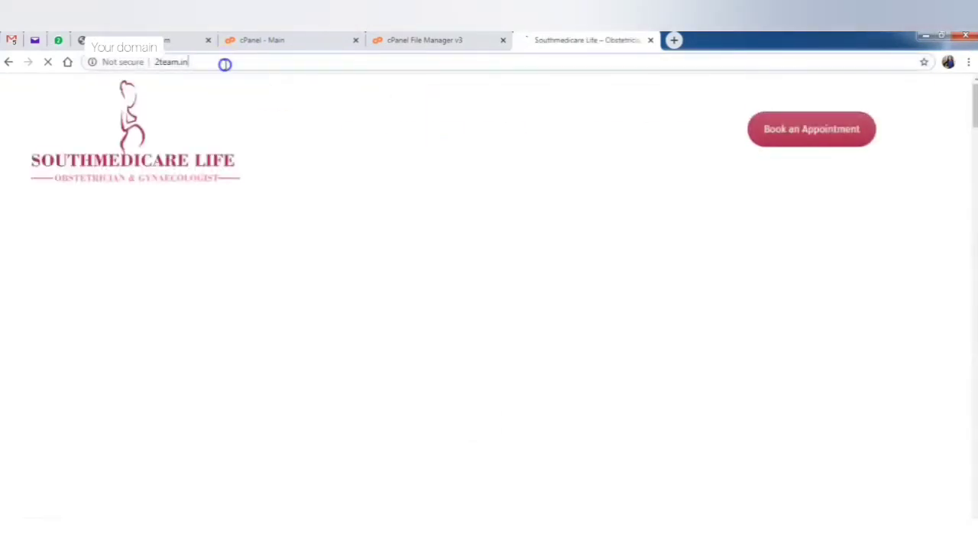
pyautogui.click(256, 61)
pyautogui.write('/w')
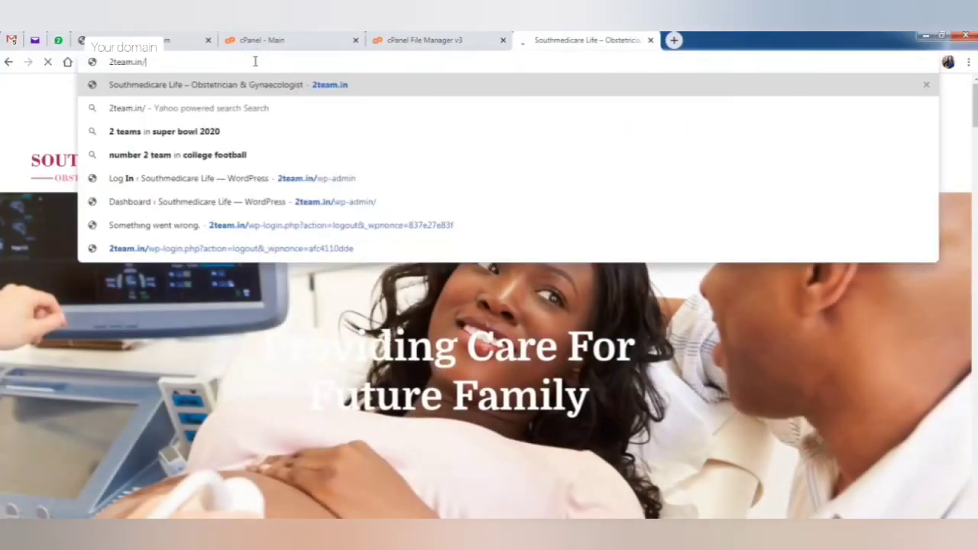
pyautogui.write('p')
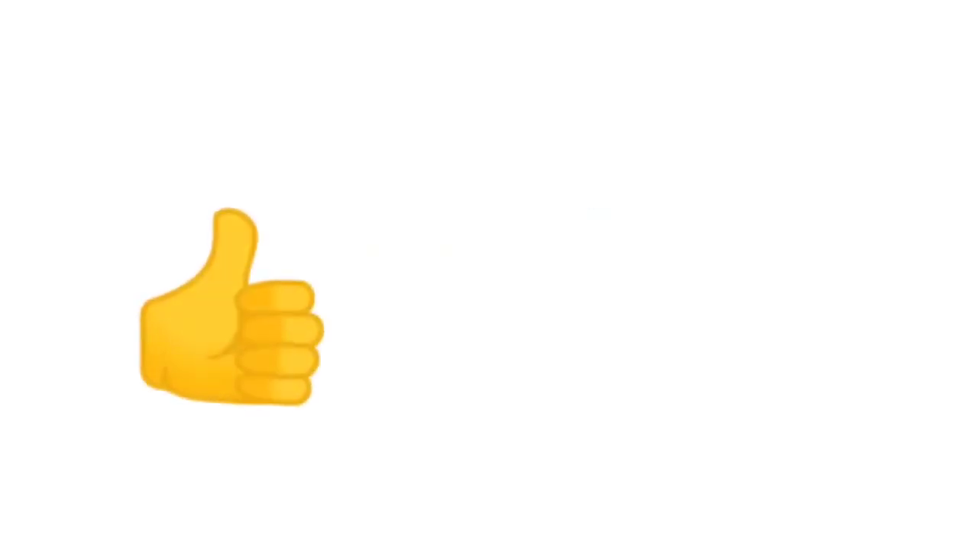